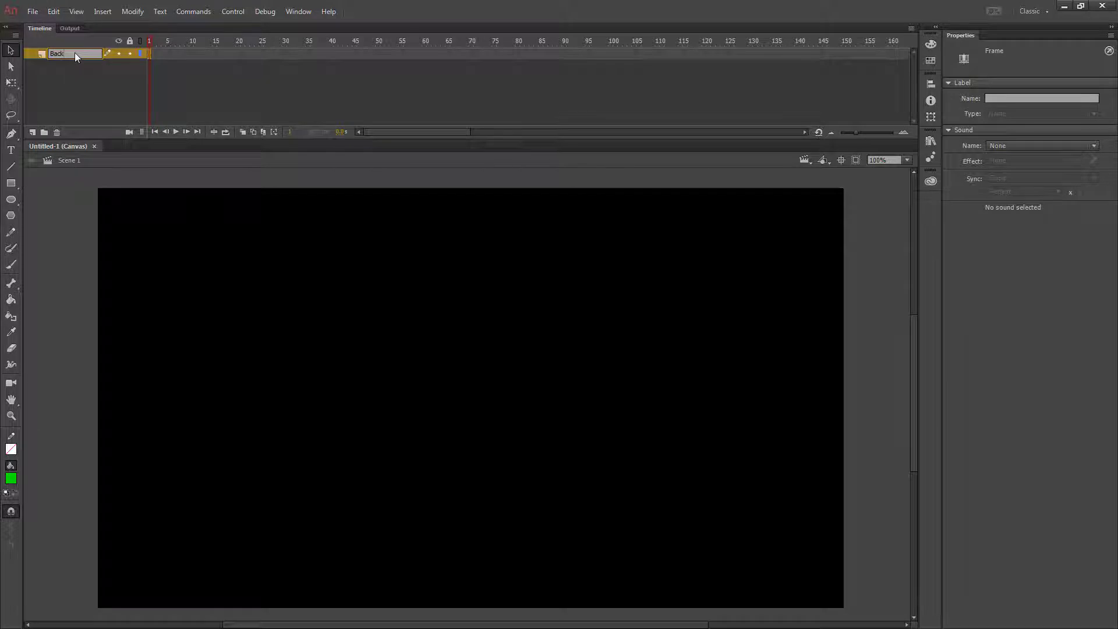
# Name the layer Background and import the snowy forest photo onto the stage
pyautogui.press('Return')
pyautogui.click(34, 12)
pyautogui.moveTo(75, 194)
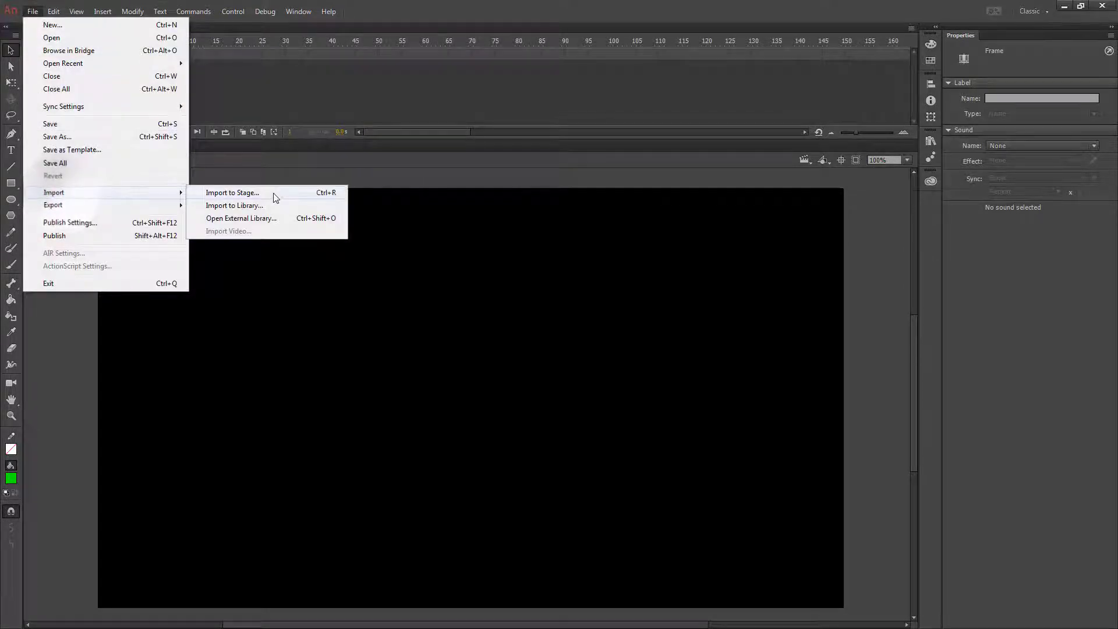
pyautogui.click(547, 265)
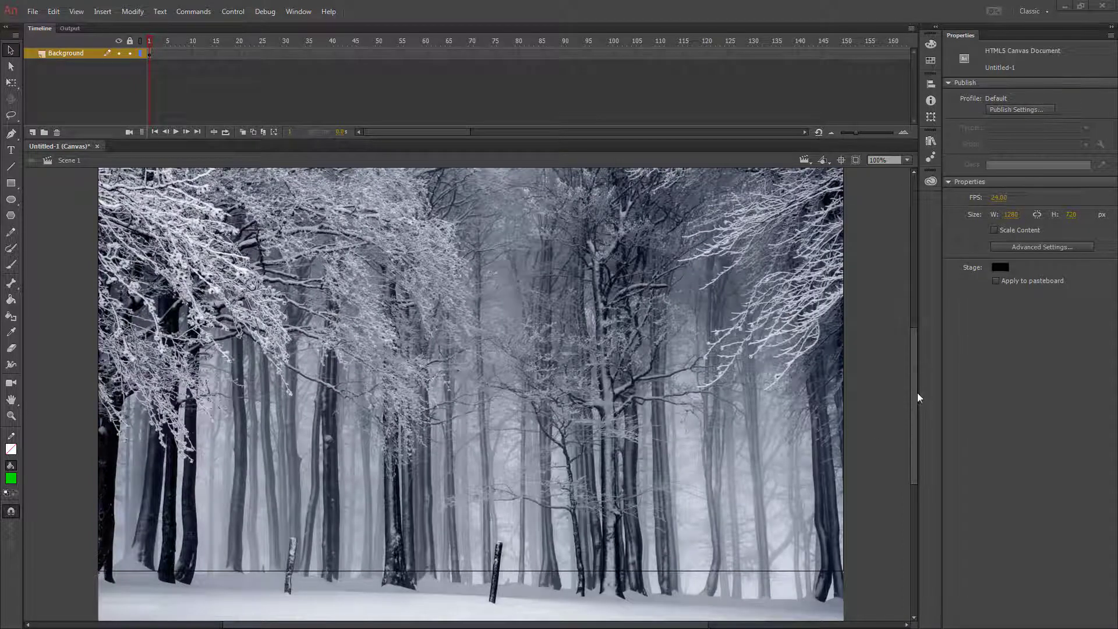
# Set the forest bitmap's height to 720 and lock the Background layer
pyautogui.moveTo(914, 393); pyautogui.dragTo(913, 419)
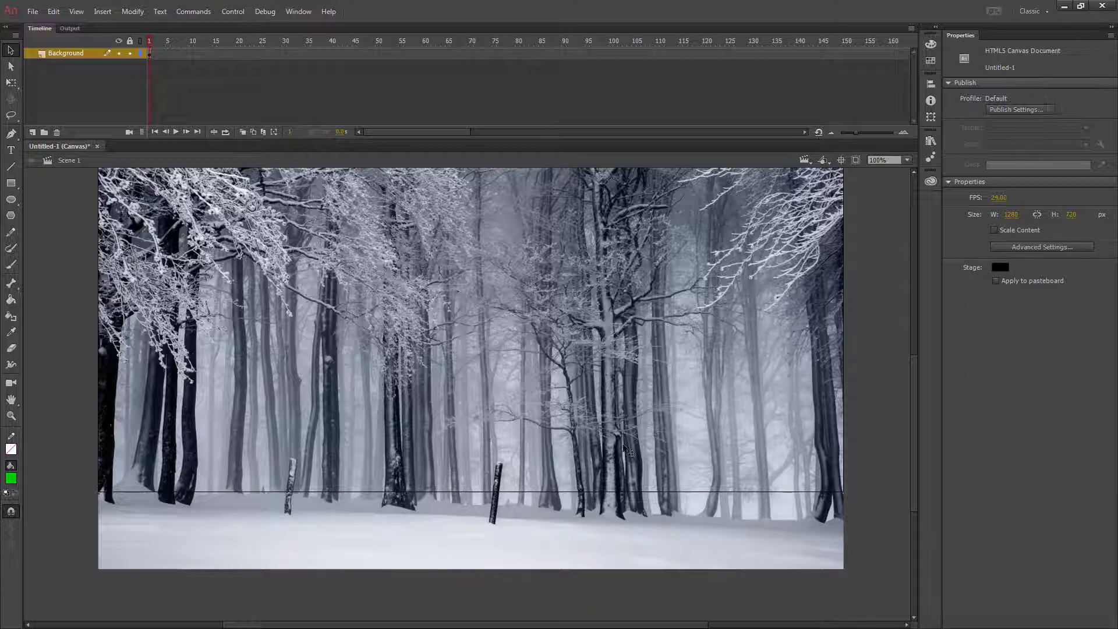
pyautogui.click(623, 382)
pyautogui.click(1065, 138)
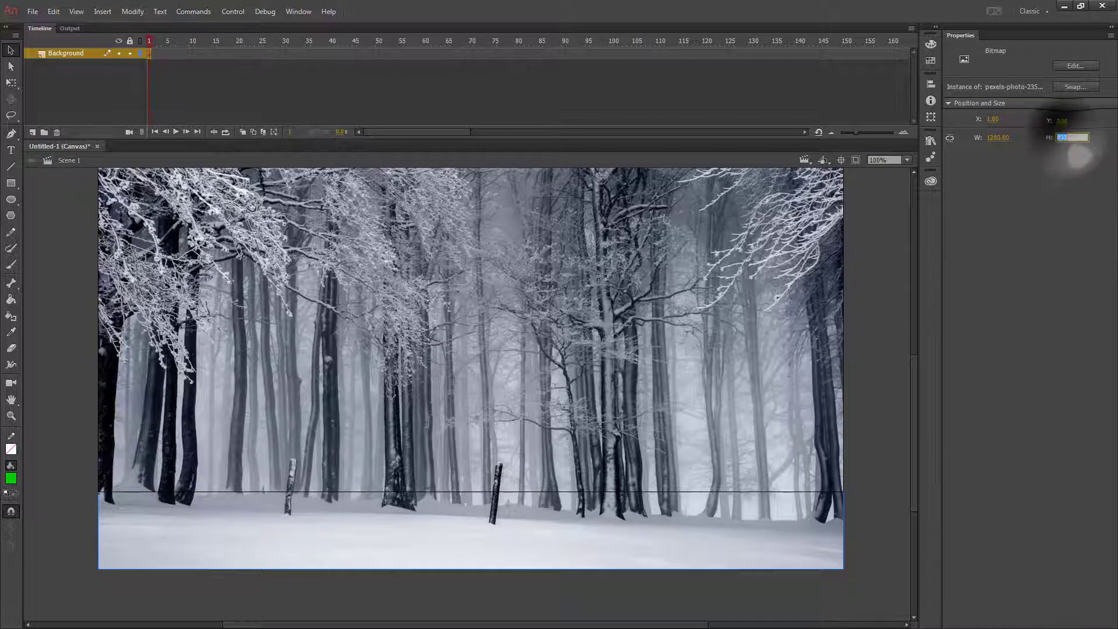
pyautogui.write('720')
pyautogui.press('Return')
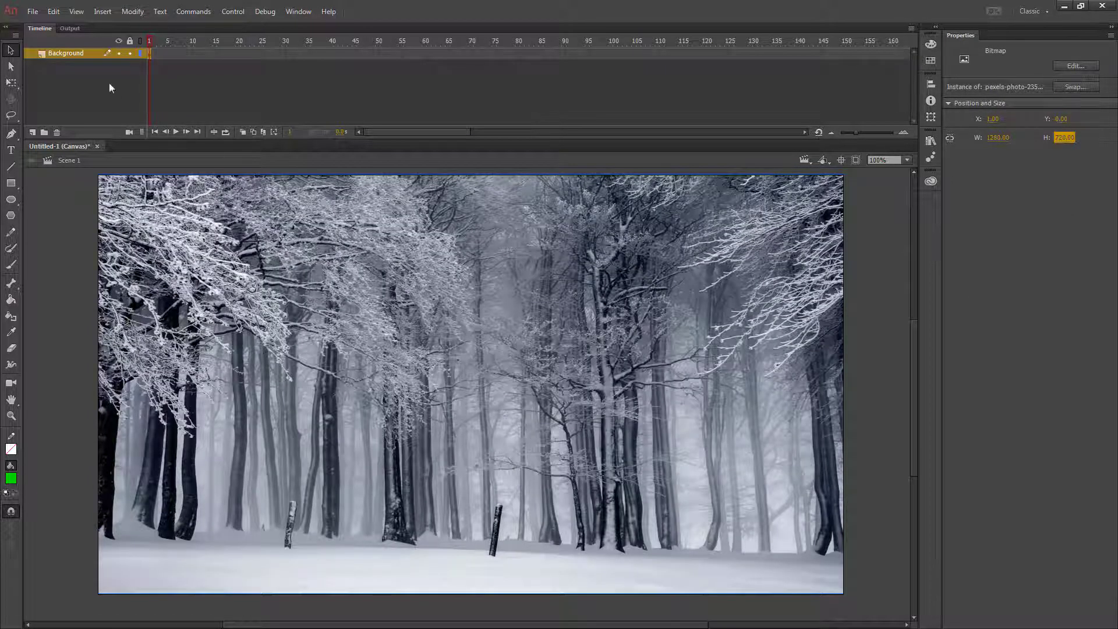
pyautogui.click(130, 53)
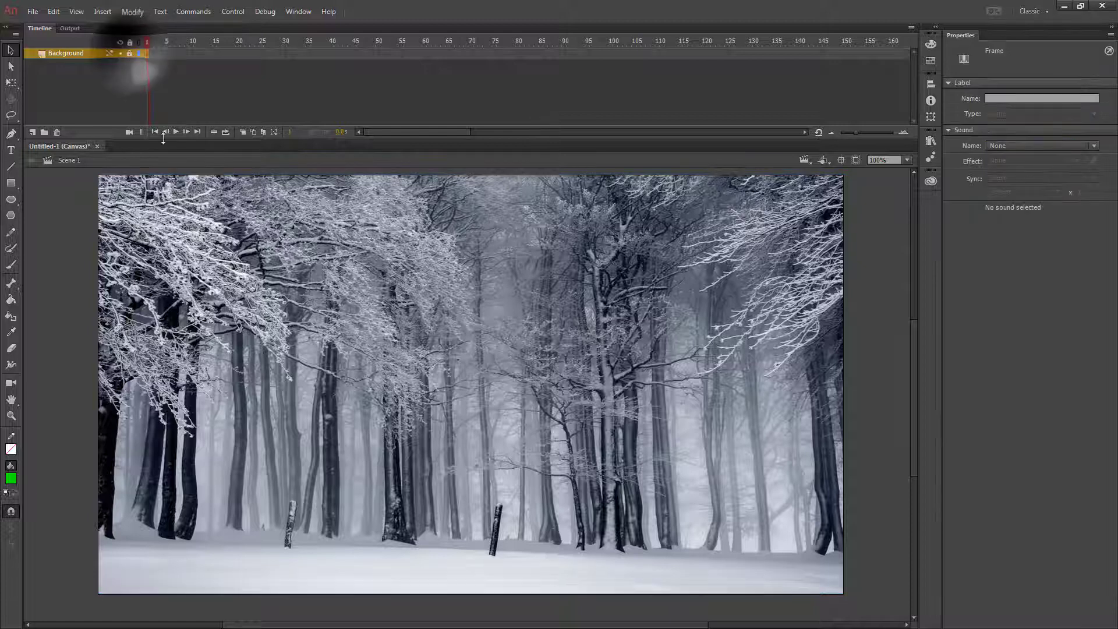
# Add a new layer above Background and name it Fog
pyautogui.click(34, 133)
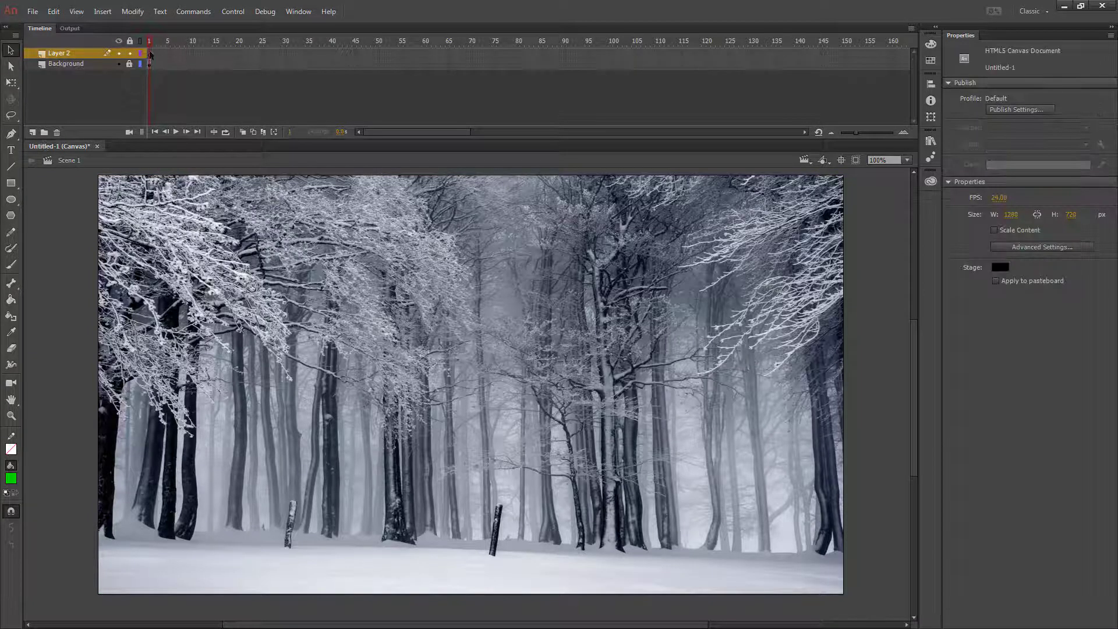
pyautogui.doubleClick(76, 54)
pyautogui.write('Fog')
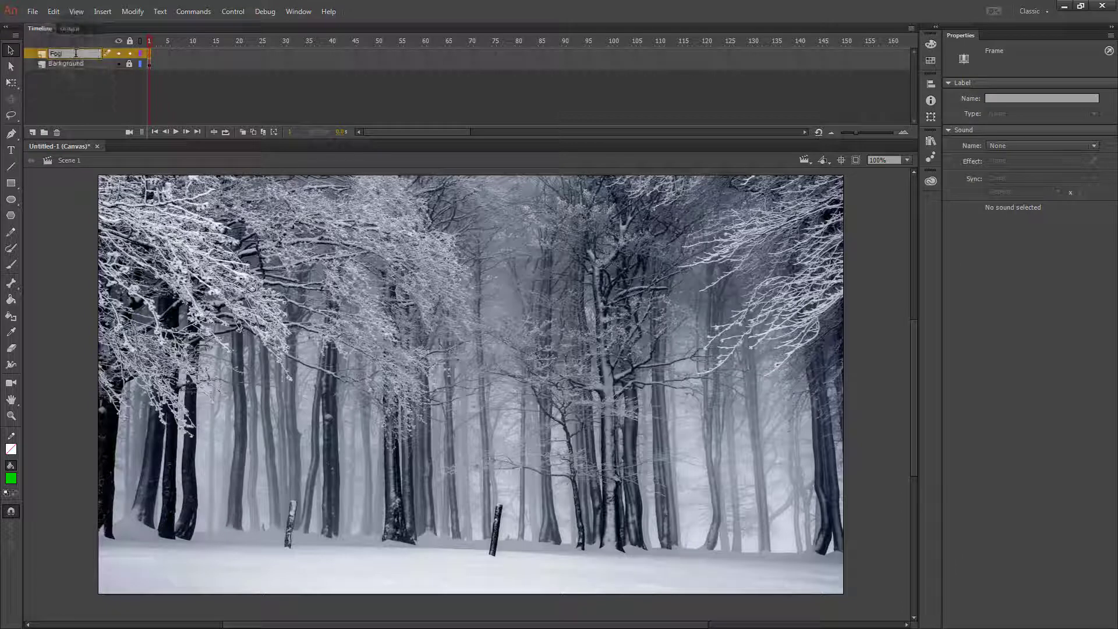
pyautogui.press('Return')
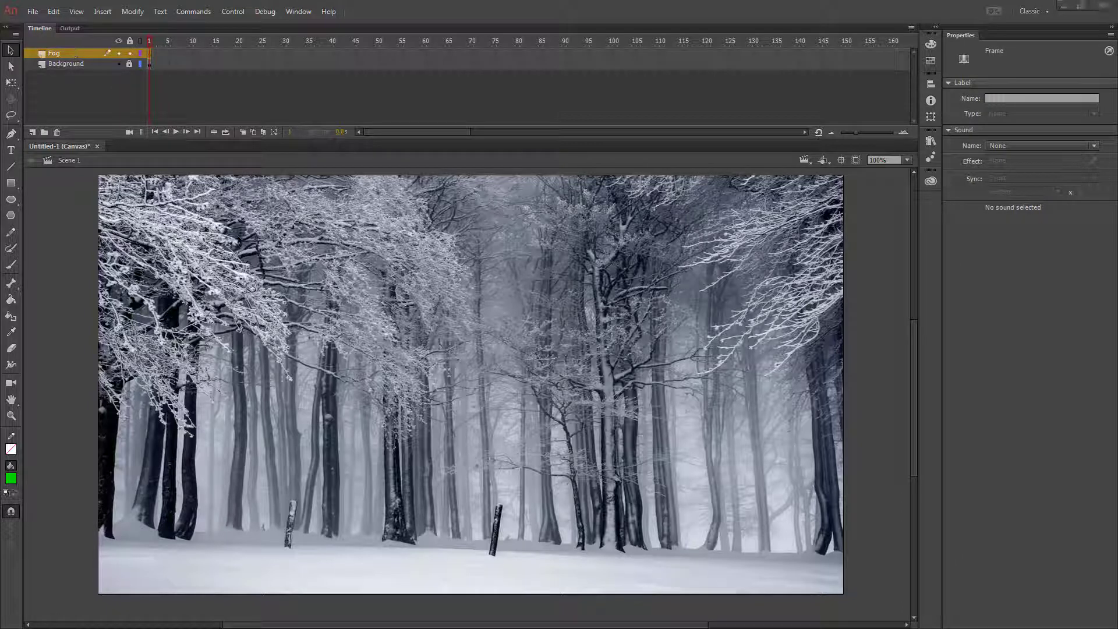
# Set up the Brush tool with a white fill and a brush size of 24
pyautogui.click(10, 265)
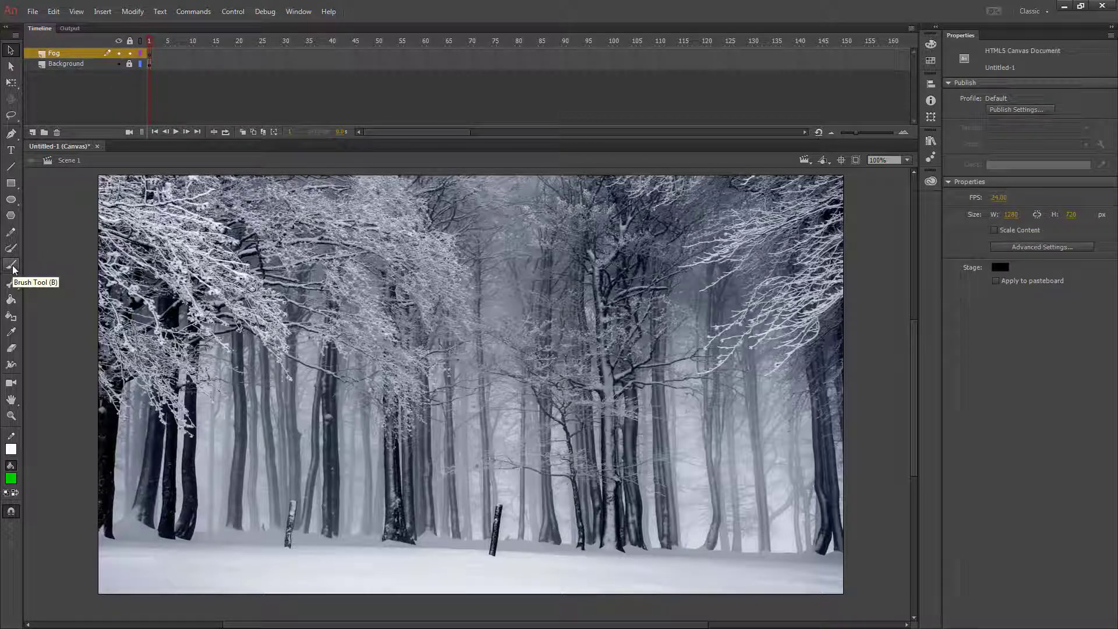
pyautogui.click(12, 269)
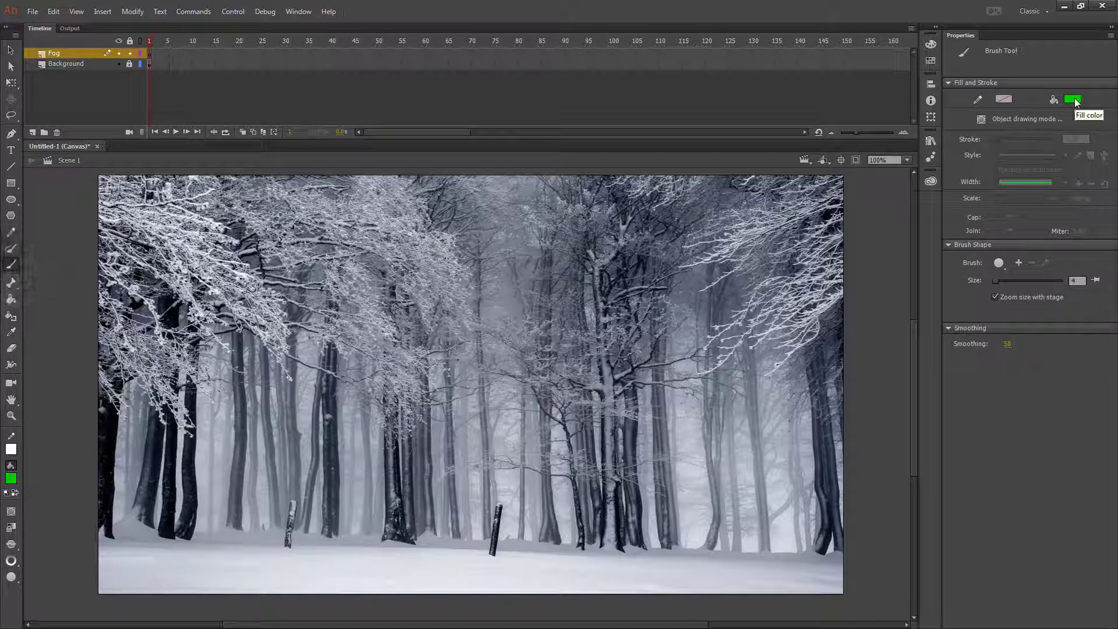
pyautogui.click(1076, 102)
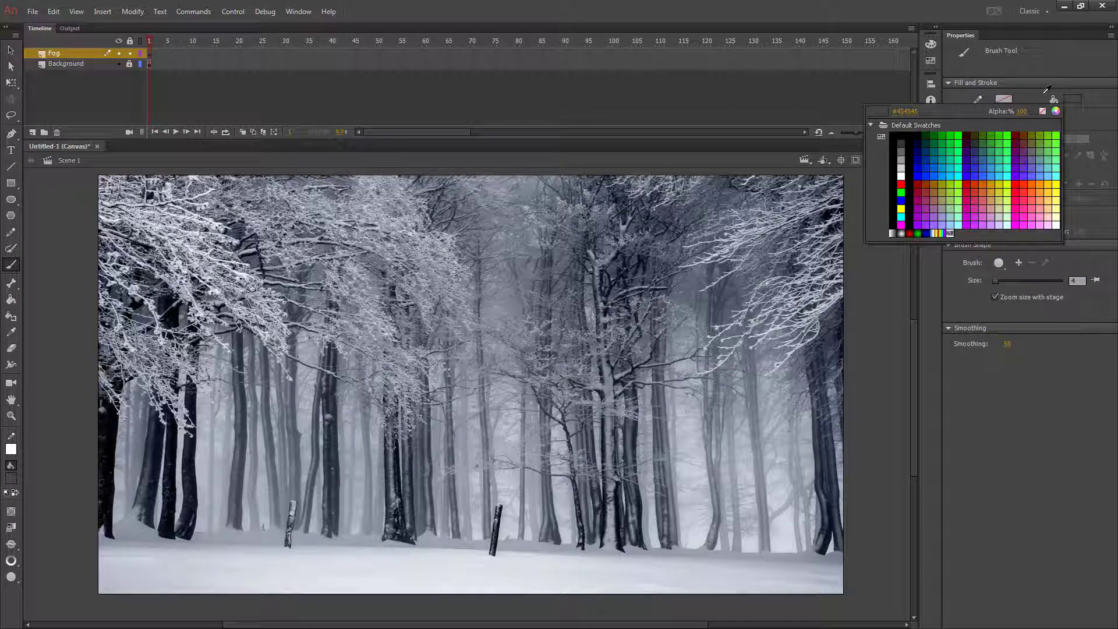
pyautogui.click(902, 171)
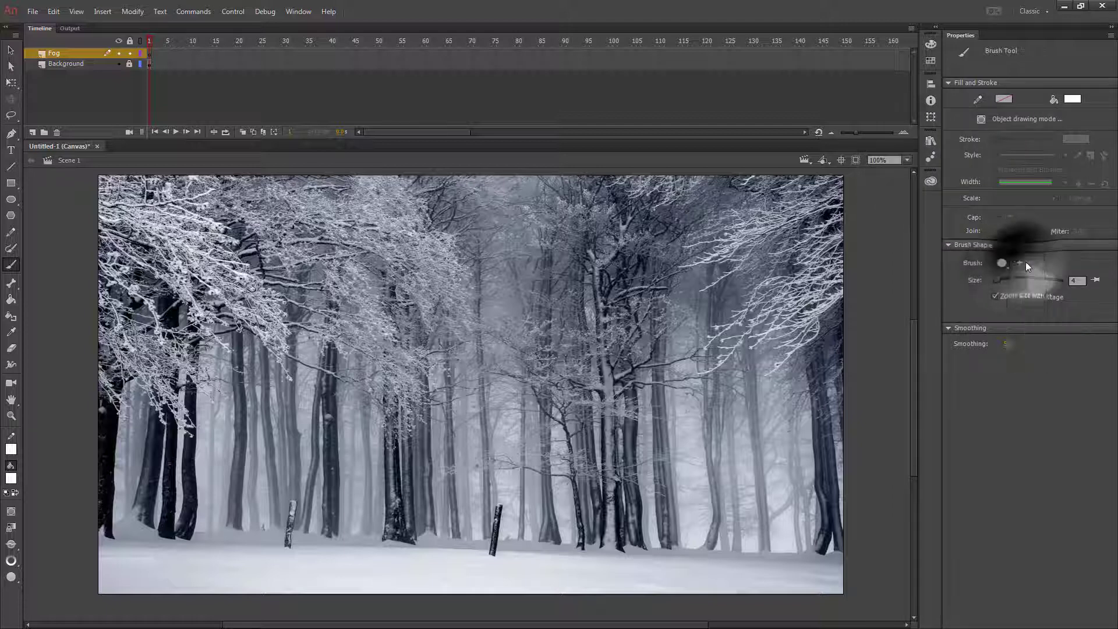
pyautogui.click(1001, 283)
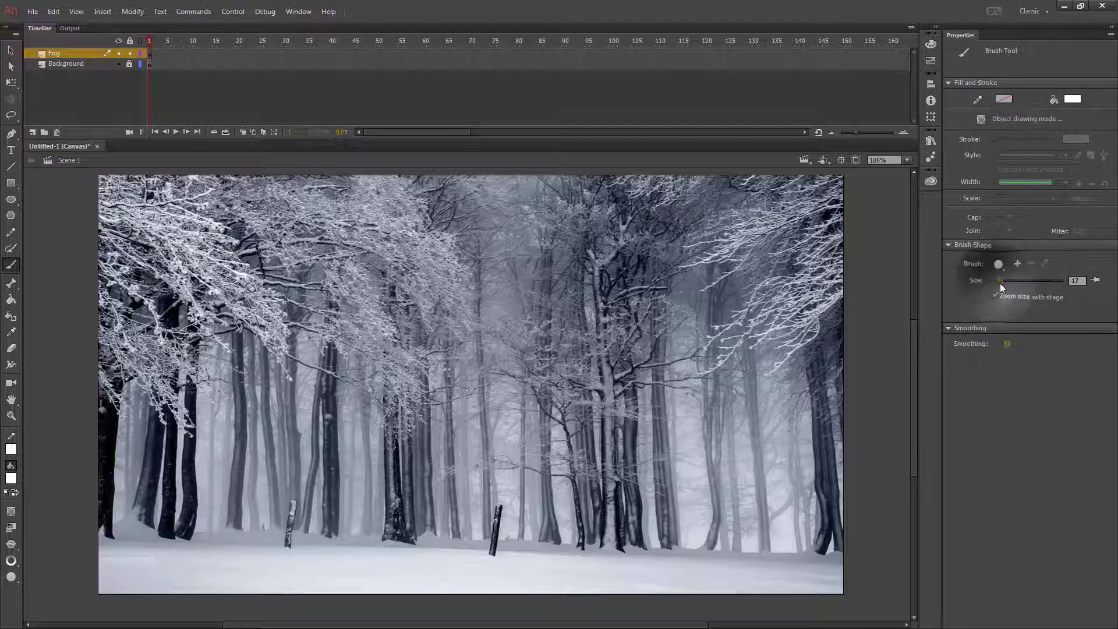
pyautogui.moveTo(1000, 283); pyautogui.dragTo(1003, 283)
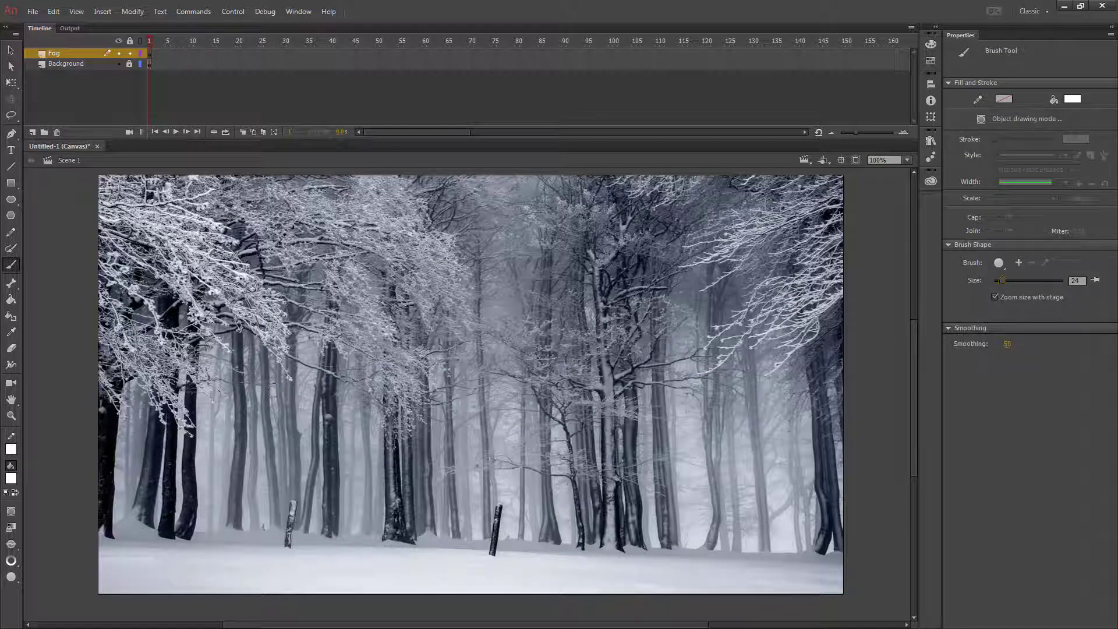
# Paint separate wavy white brush strokes across the lower two thirds of the forest on the Fog layer
pyautogui.moveTo(209, 340)
pyautogui.mouseDown()
pyautogui.moveTo(156, 370)
pyautogui.moveTo(206, 430)
pyautogui.moveTo(221, 475)
pyautogui.moveTo(190, 517)
pyautogui.moveTo(127, 527)
pyautogui.mouseUp()
pyautogui.moveTo(92, 326); pyautogui.dragTo(175, 466)
pyautogui.moveTo(265, 378)
pyautogui.mouseDown()
pyautogui.moveTo(241, 410)
pyautogui.moveTo(287, 440)
pyautogui.moveTo(338, 523)
pyautogui.moveTo(274, 527)
pyautogui.mouseUp()
pyautogui.moveTo(329, 337)
pyautogui.mouseDown()
pyautogui.moveTo(318, 428)
pyautogui.moveTo(425, 549)
pyautogui.moveTo(457, 560)
pyautogui.mouseUp()
pyautogui.moveTo(465, 493)
pyautogui.mouseDown()
pyautogui.moveTo(520, 460)
pyautogui.moveTo(492, 414)
pyautogui.moveTo(447, 387)
pyautogui.moveTo(463, 342)
pyautogui.moveTo(537, 330)
pyautogui.mouseUp()
pyautogui.moveTo(558, 385)
pyautogui.mouseDown()
pyautogui.moveTo(608, 460)
pyautogui.moveTo(624, 570)
pyautogui.mouseUp()
pyautogui.moveTo(651, 522)
pyautogui.mouseDown()
pyautogui.moveTo(741, 451)
pyautogui.moveTo(722, 556)
pyautogui.mouseUp()
pyautogui.press('v')
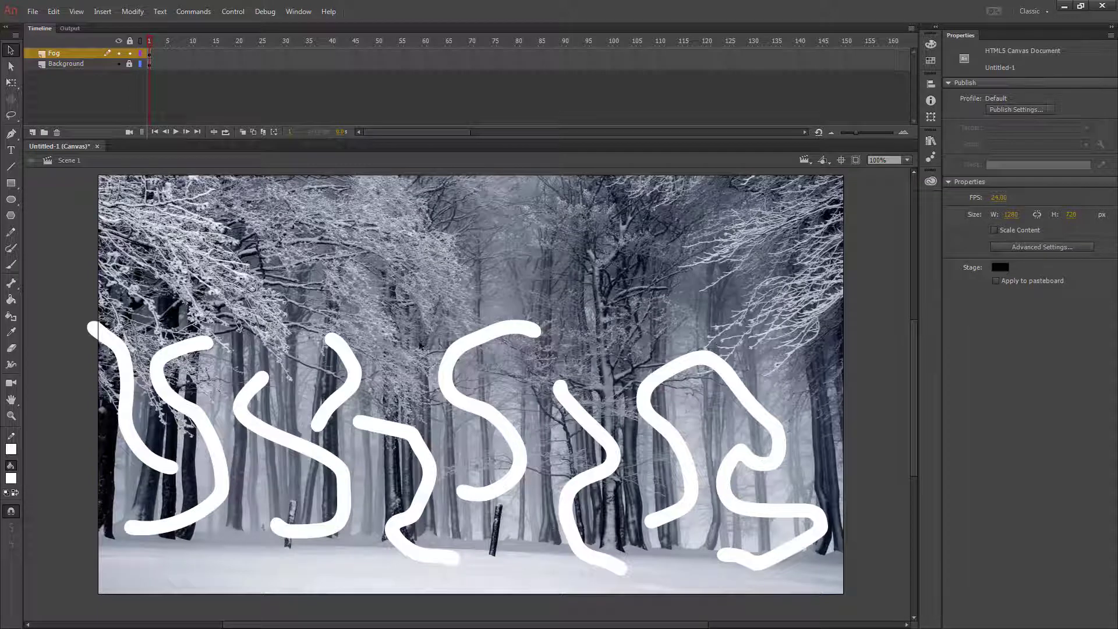
# Copy all the fog strokes, paste them in place and move the copy right to X about 1209, continuing the pattern beyond the stage
pyautogui.click(149, 53)
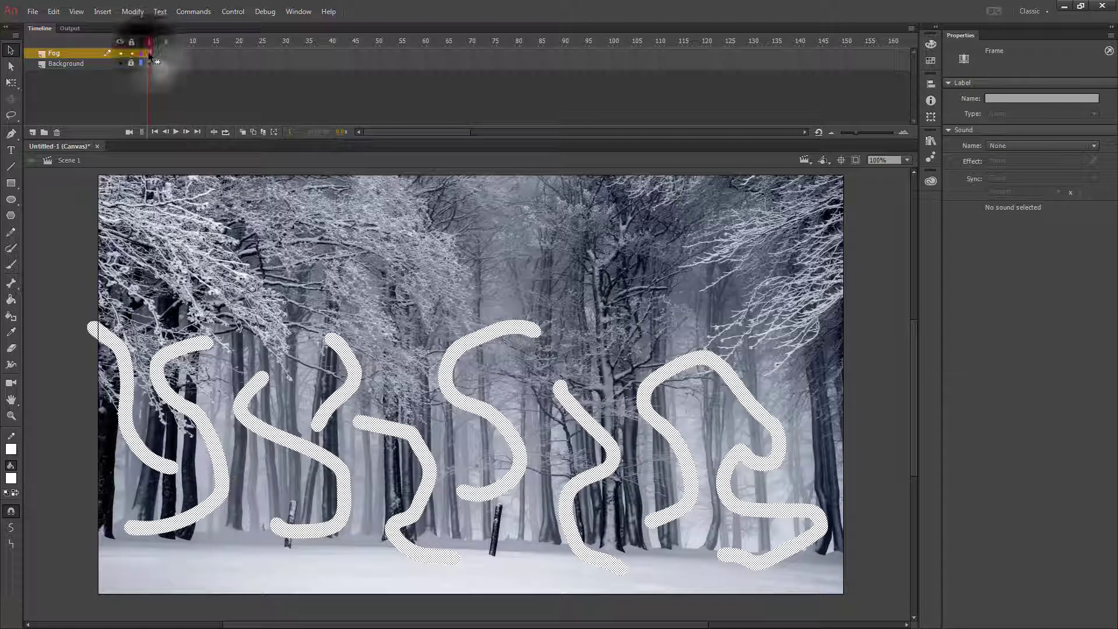
pyautogui.rightClick(162, 369)
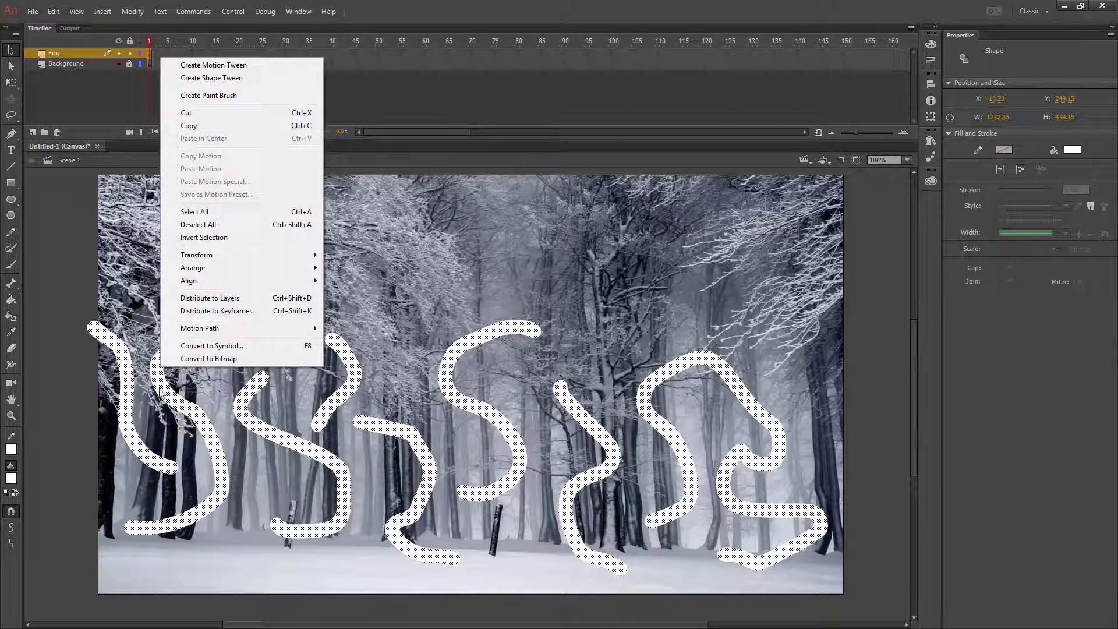
pyautogui.click(189, 126)
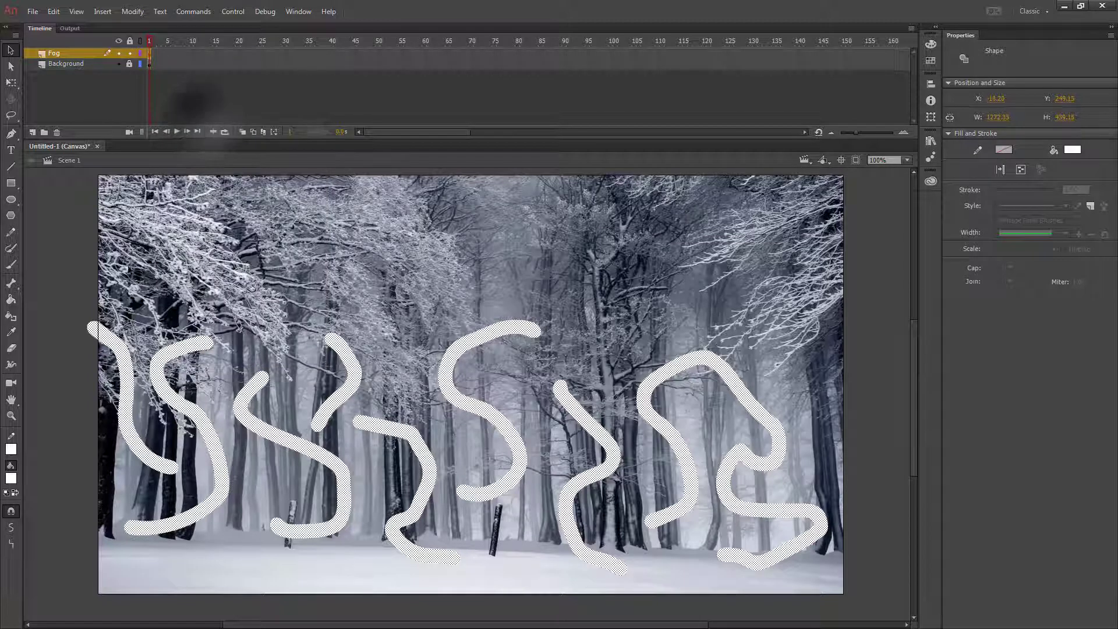
pyautogui.rightClick(64, 229)
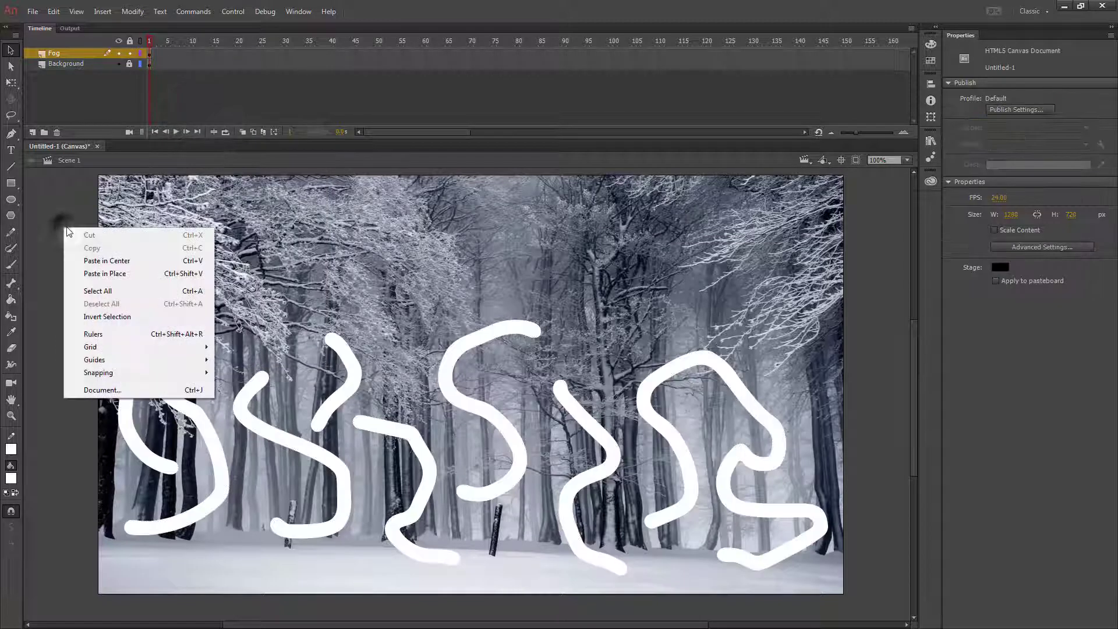
pyautogui.click(117, 274)
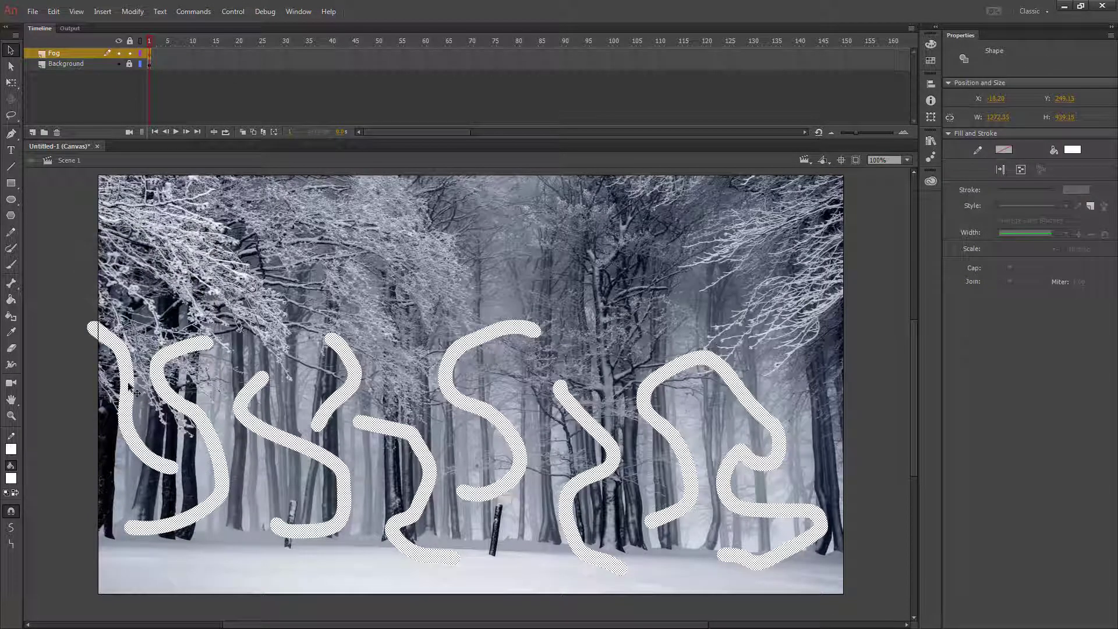
pyautogui.moveTo(147, 394)
pyautogui.mouseDown()
pyautogui.moveTo(343, 389)
pyautogui.moveTo(819, 342)
pyautogui.moveTo(811, 355)
pyautogui.mouseUp()
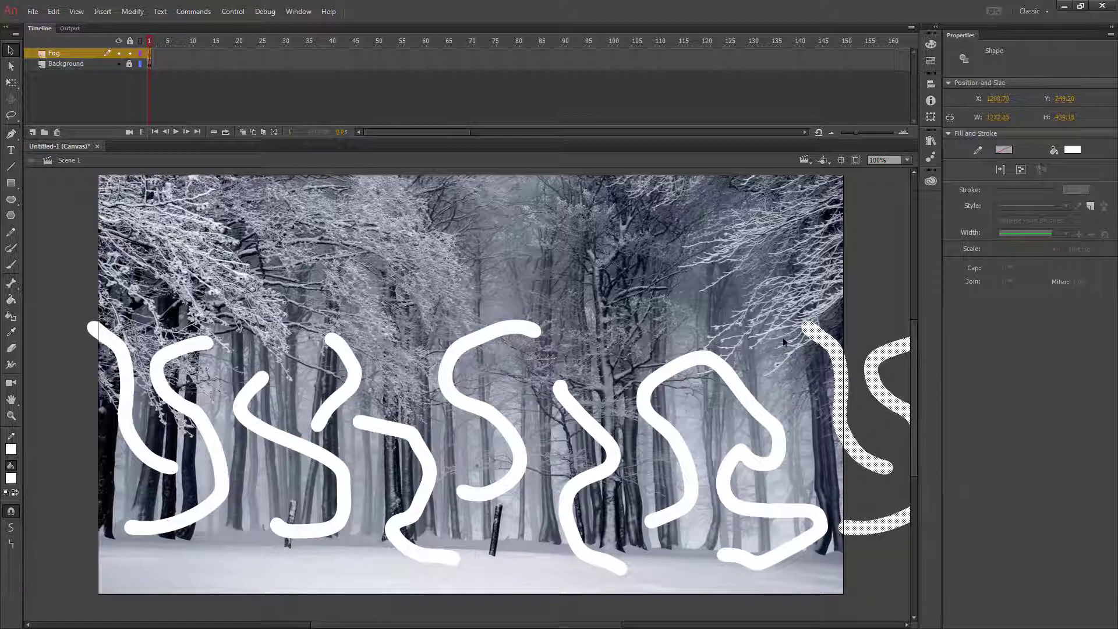
pyautogui.moveTo(408, 624)
pyautogui.mouseDown()
pyautogui.moveTo(690, 624)
pyautogui.moveTo(398, 624)
pyautogui.mouseUp()
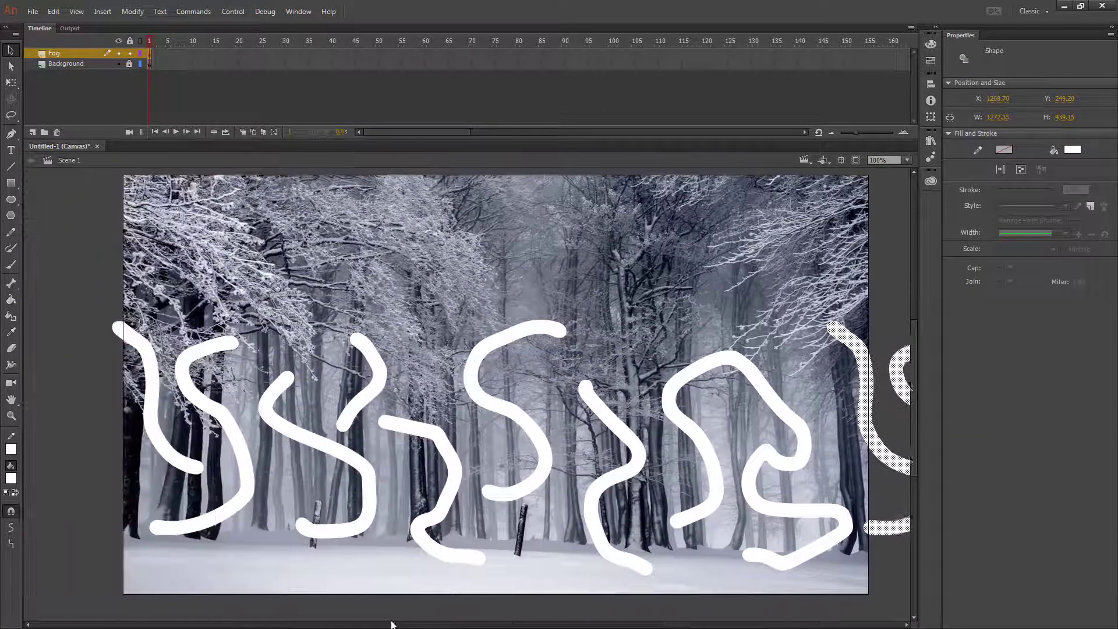
# Create a motion tween from all the fog strokes and extend its span to frame 100
pyautogui.click(149, 53)
pyautogui.rightClick(151, 58)
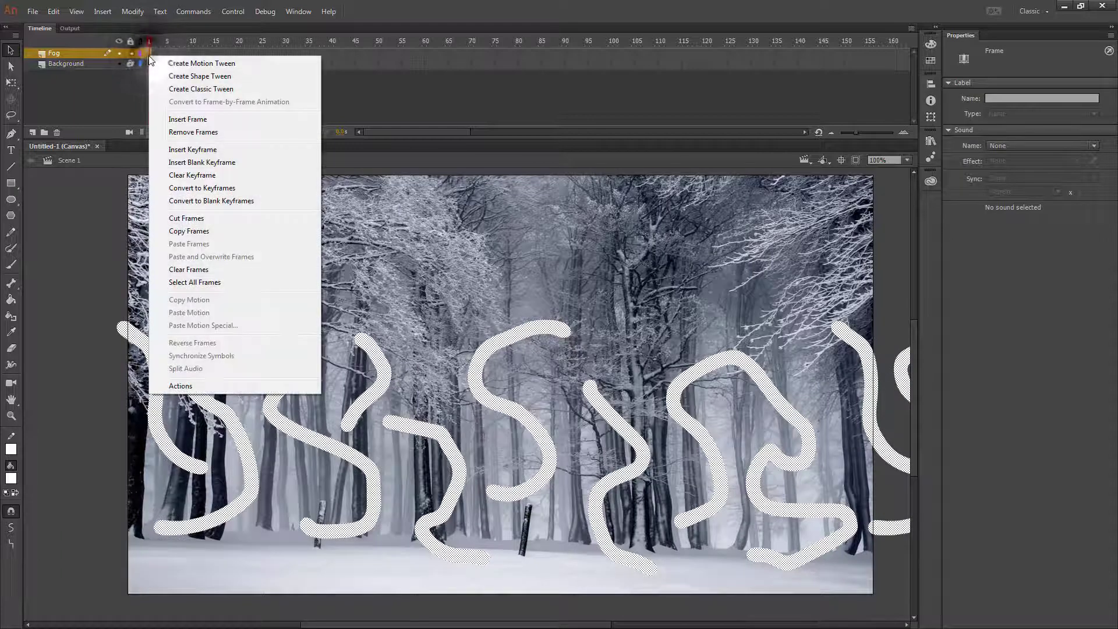
pyautogui.click(226, 64)
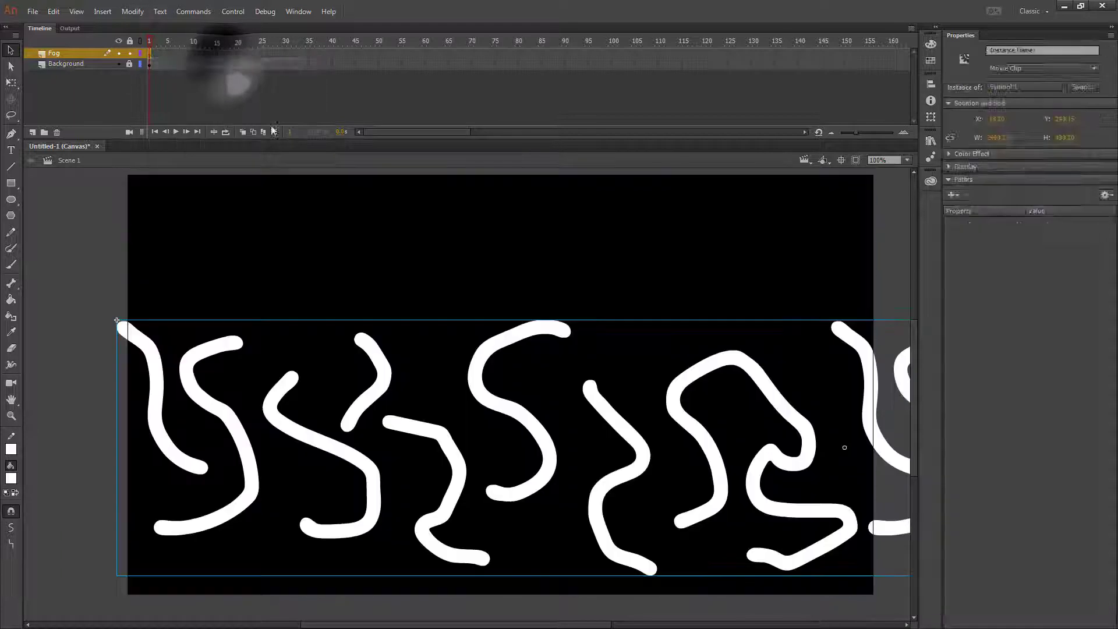
pyautogui.moveTo(257, 55); pyautogui.dragTo(614, 70)
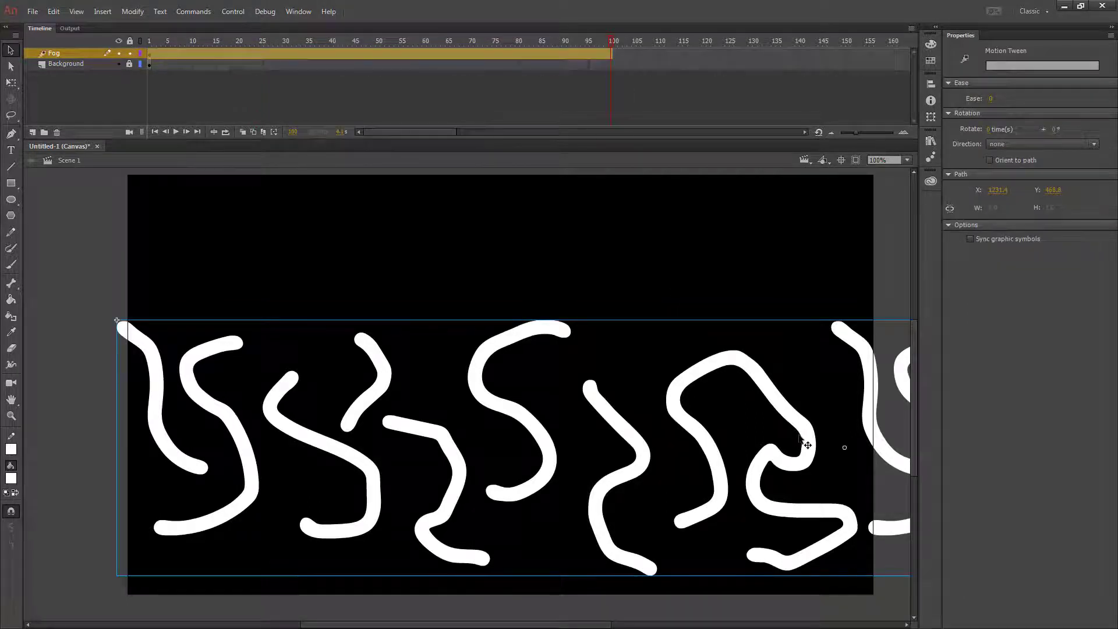
# At frame 100, shift the fog clip left to X about -1237, nearly matching the starting pattern, and play back the tween
pyautogui.click(862, 346)
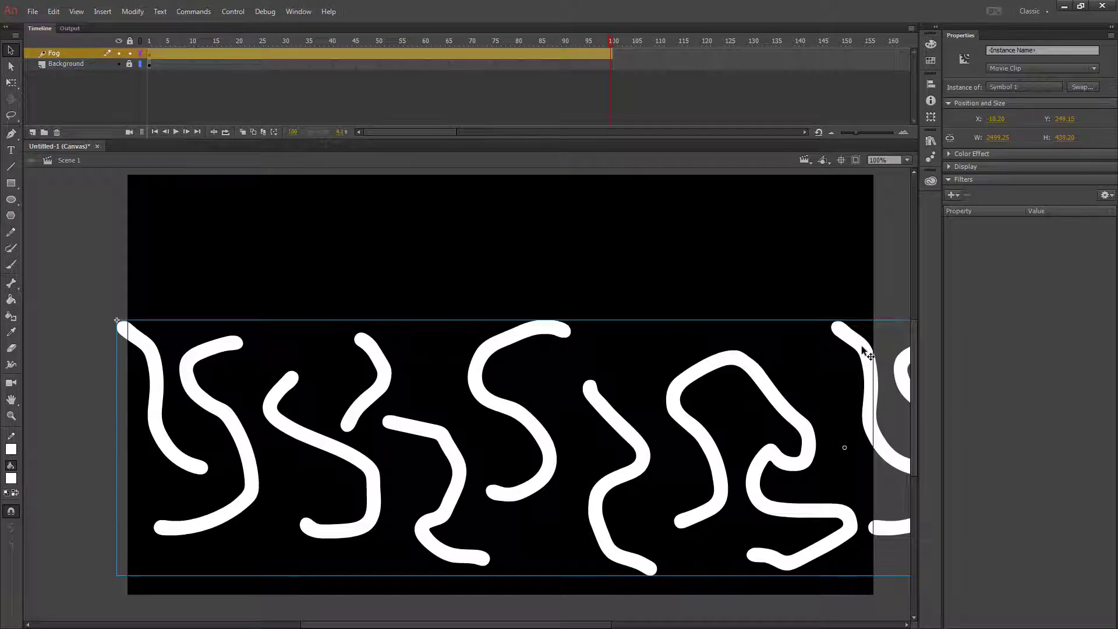
pyautogui.moveTo(861, 345)
pyautogui.mouseDown()
pyautogui.moveTo(453, 361)
pyautogui.moveTo(154, 348)
pyautogui.mouseUp()
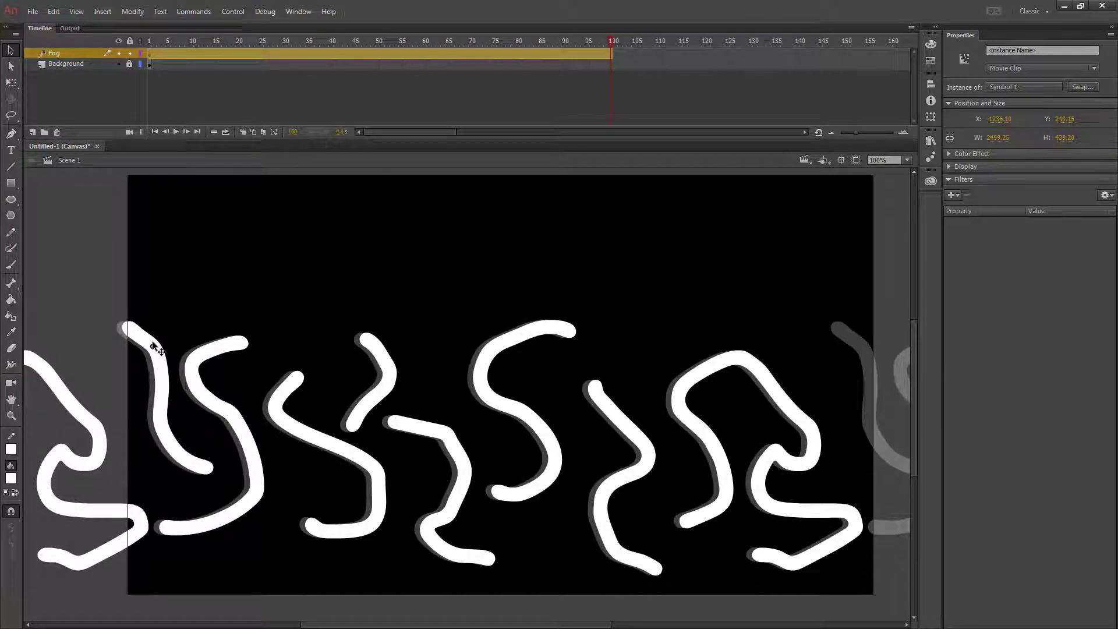
pyautogui.press('Left')
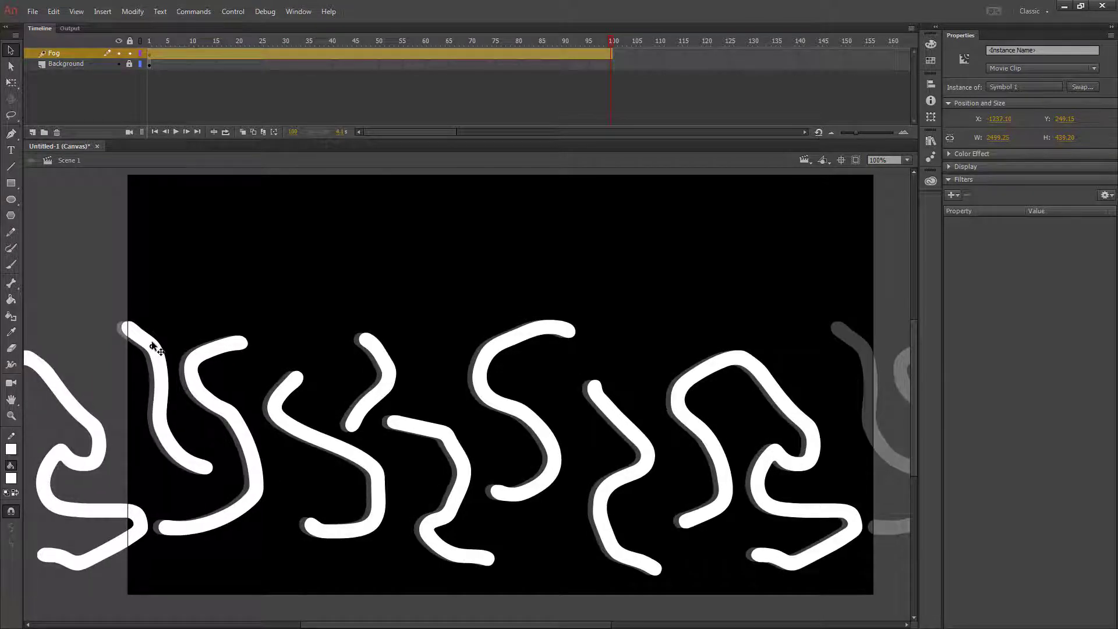
pyautogui.click(139, 461)
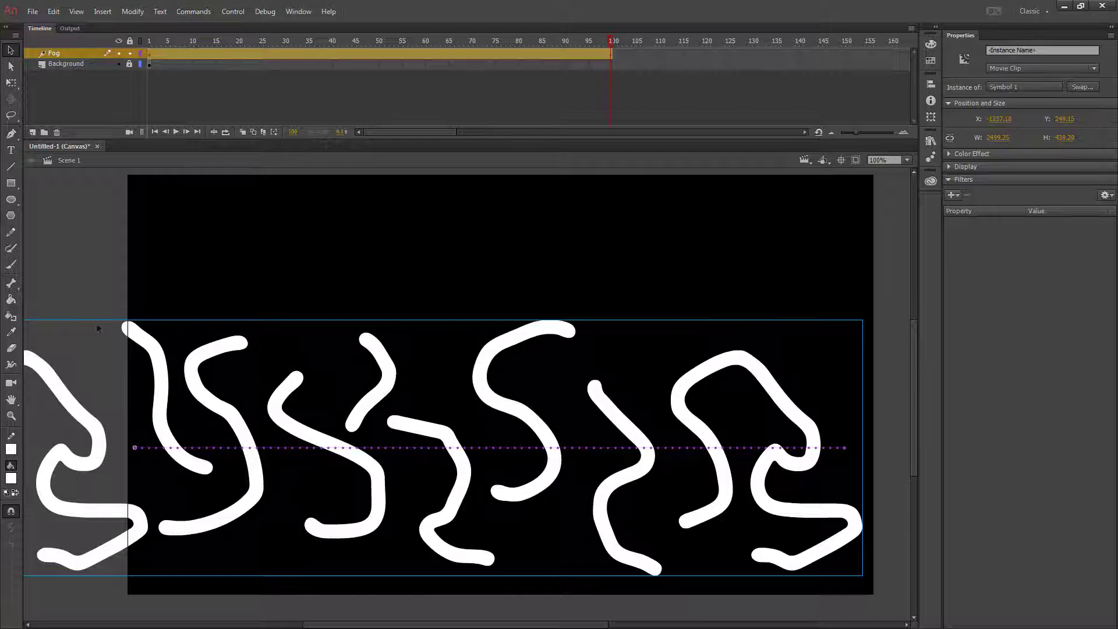
pyautogui.press('Return')
pyautogui.click(149, 41)
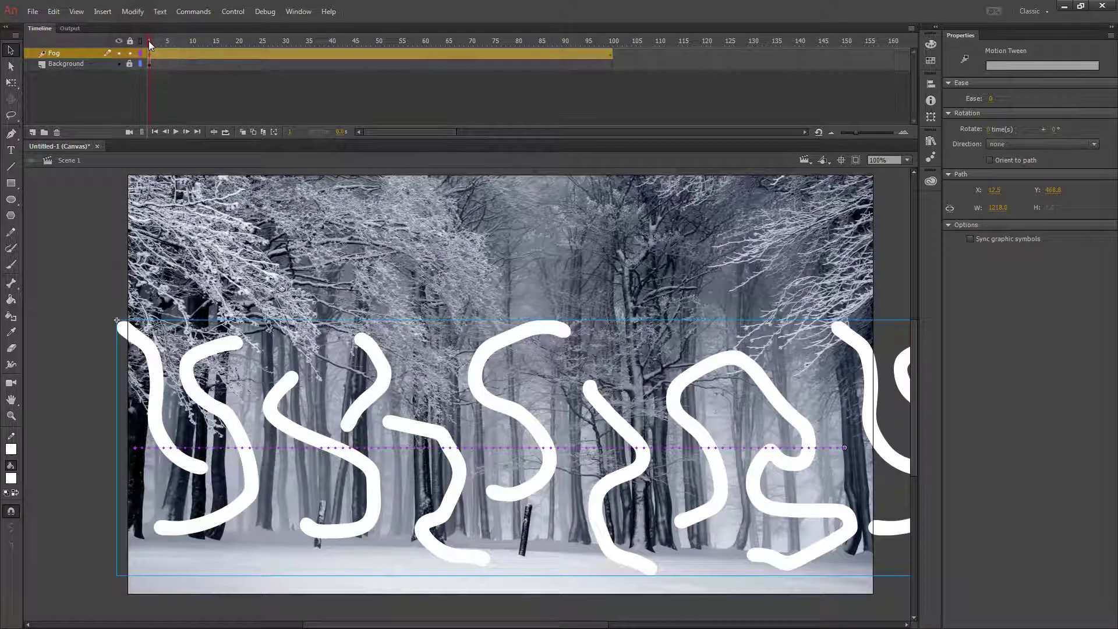
# Extend the Background layer to frame 100, test the movie and return to the Fog layer's first frame
pyautogui.rightClick(611, 63)
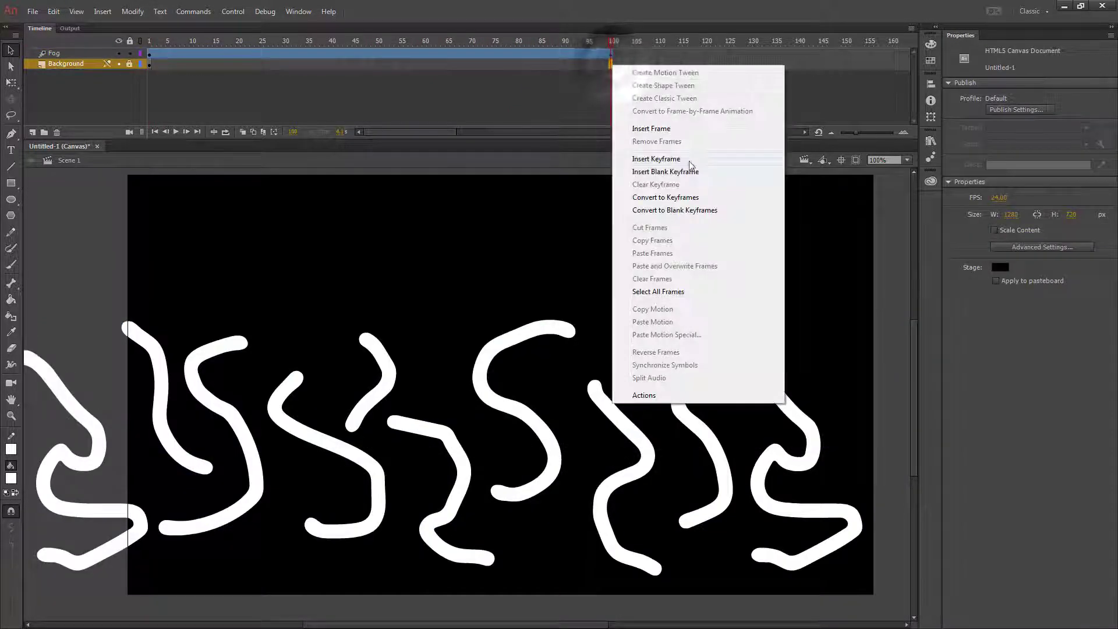
pyautogui.click(675, 131)
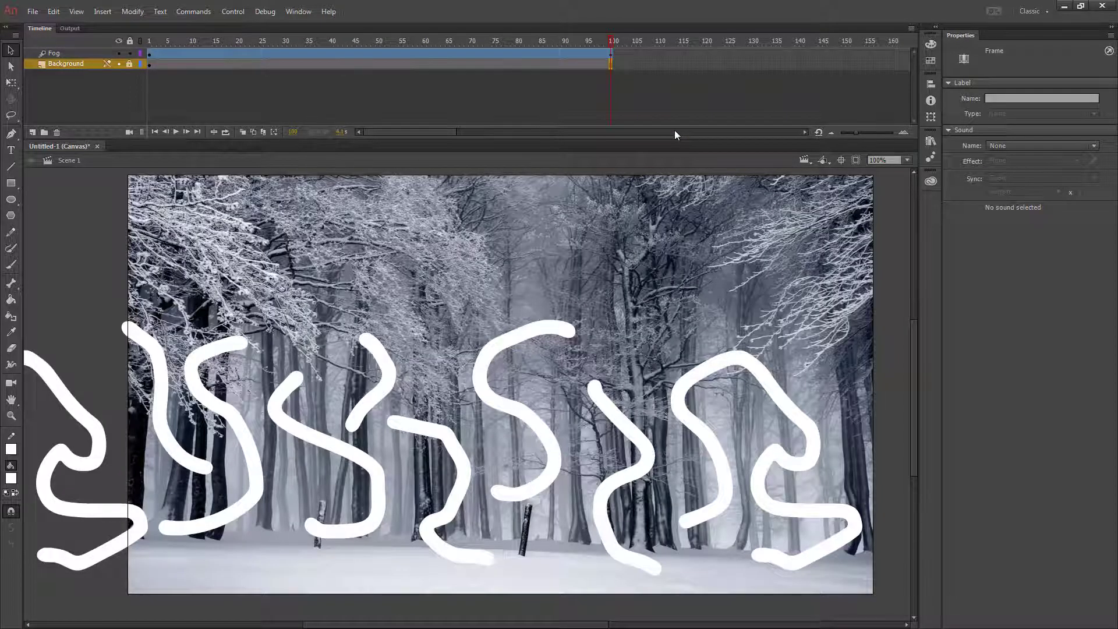
pyautogui.hotkey('ctrl', 'Return')
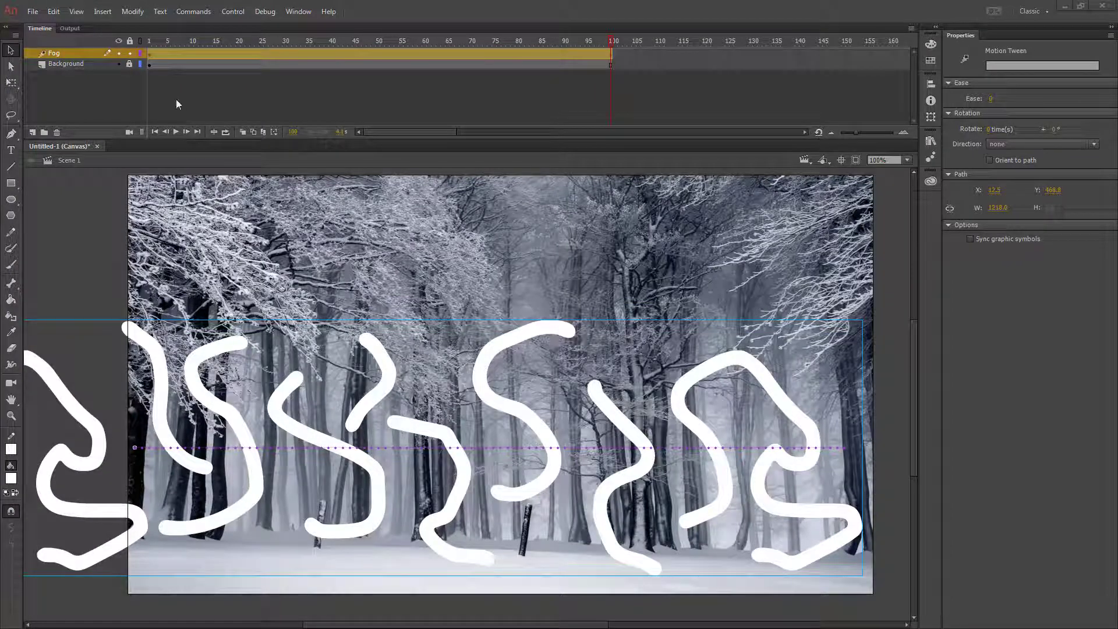
pyautogui.click(149, 53)
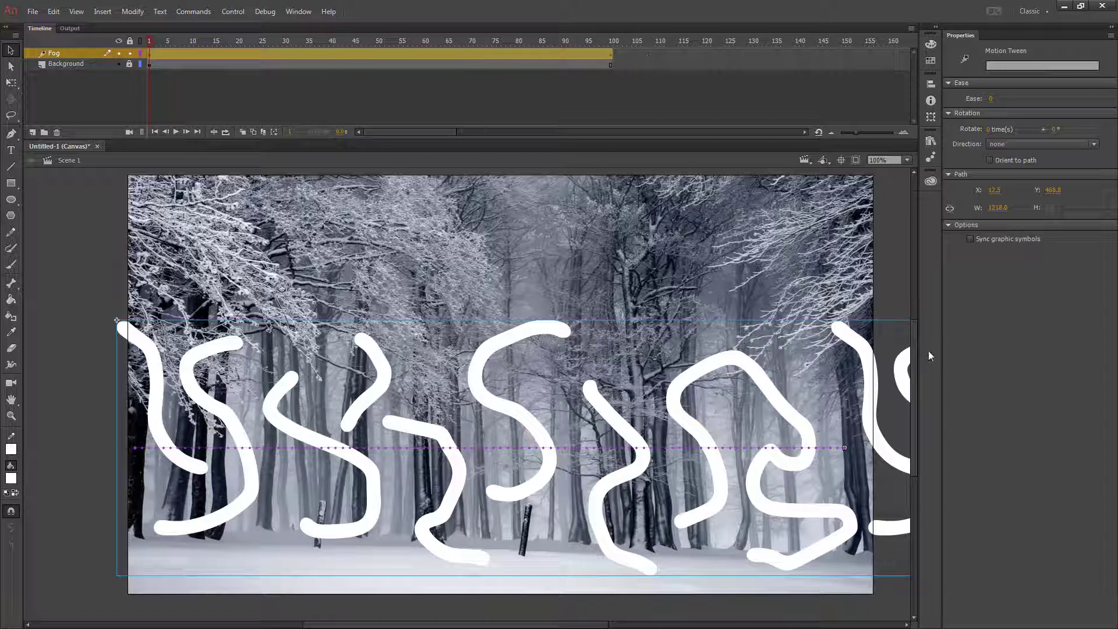
# Add a high-quality Blur filter to the fog clip, raise its linked X and Y blur until the strokes dissolve into haze, and test the movie
pyautogui.click(480, 360)
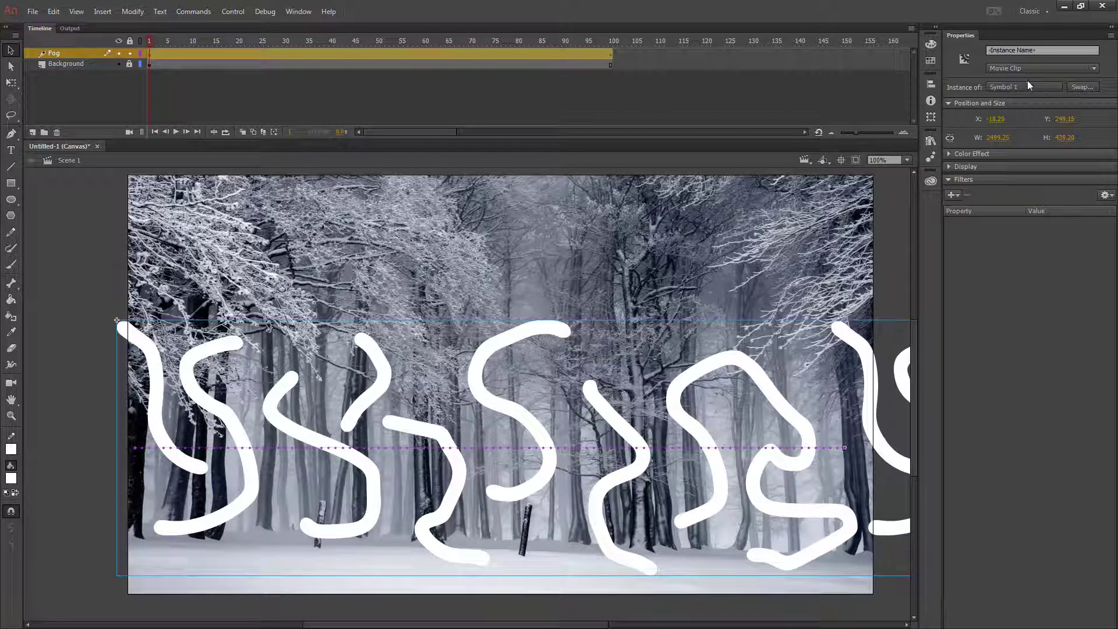
pyautogui.click(953, 195)
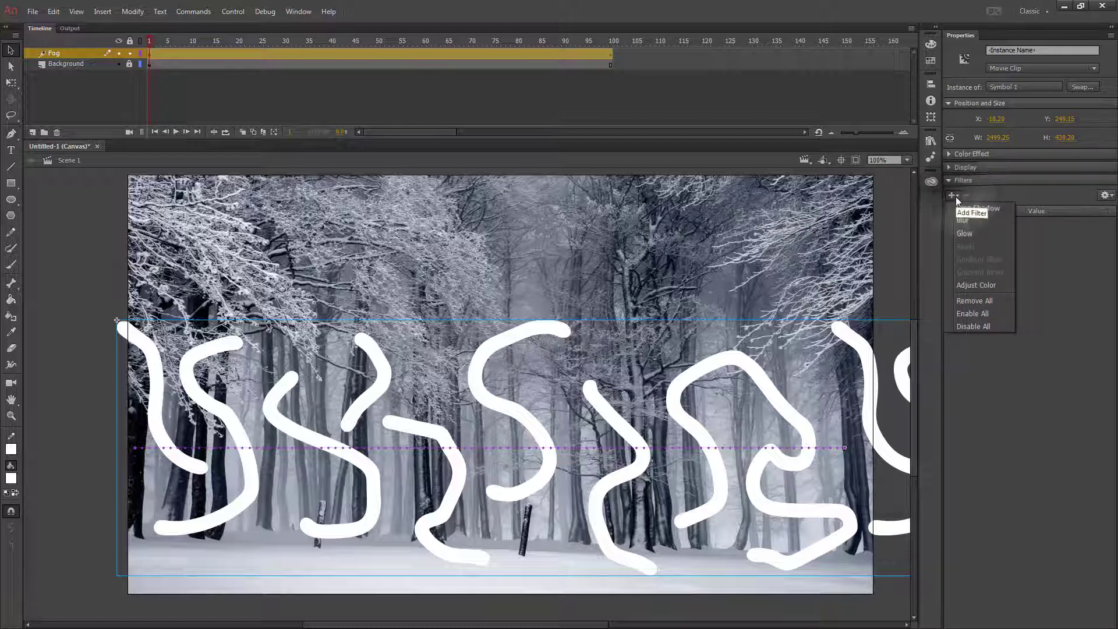
pyautogui.click(964, 221)
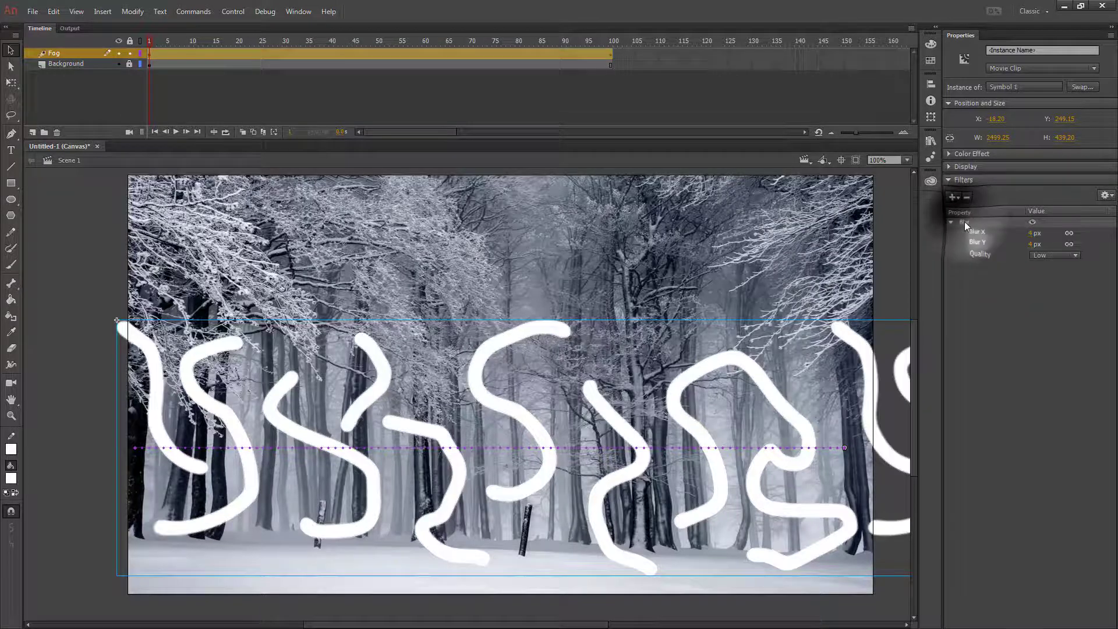
pyautogui.click(1068, 255)
pyautogui.click(1064, 293)
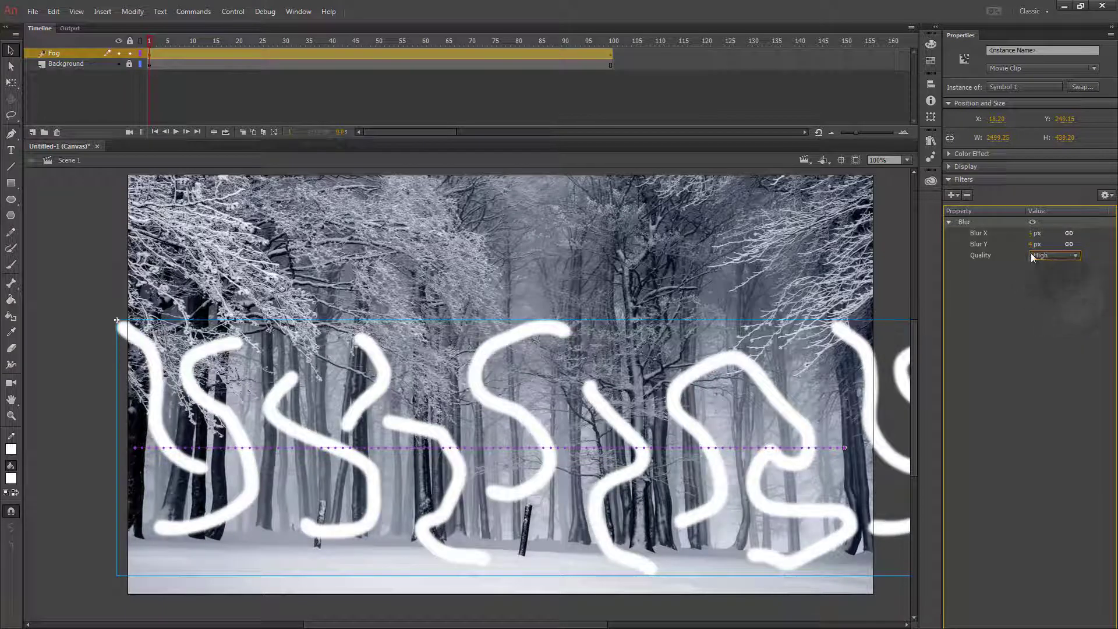
pyautogui.moveTo(1032, 236); pyautogui.dragTo(1082, 232)
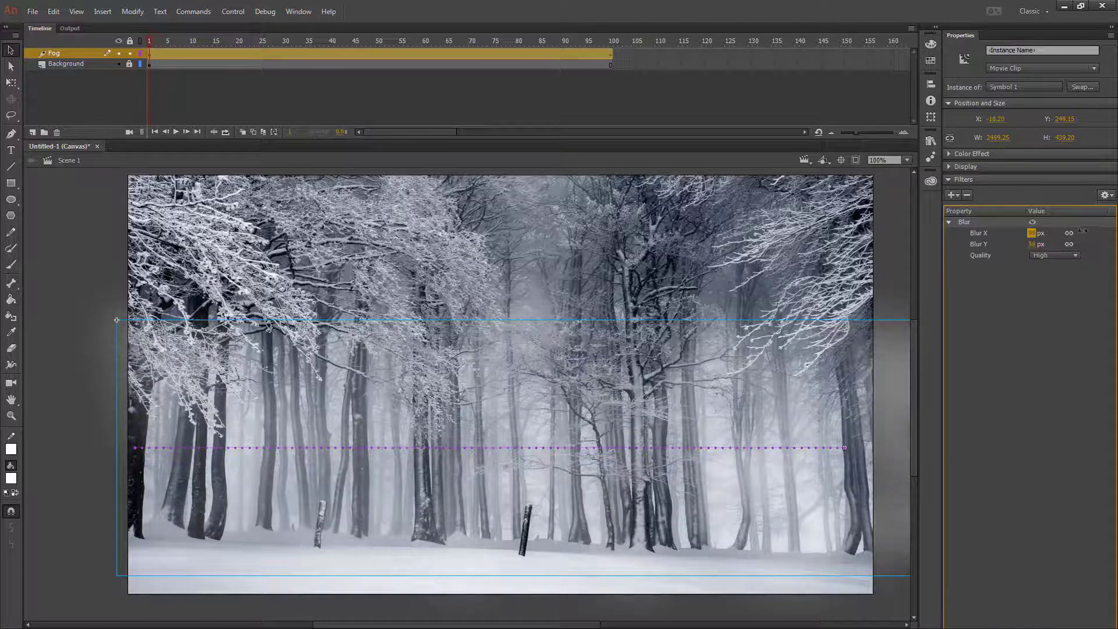
pyautogui.hotkey('ctrl', 'Return')
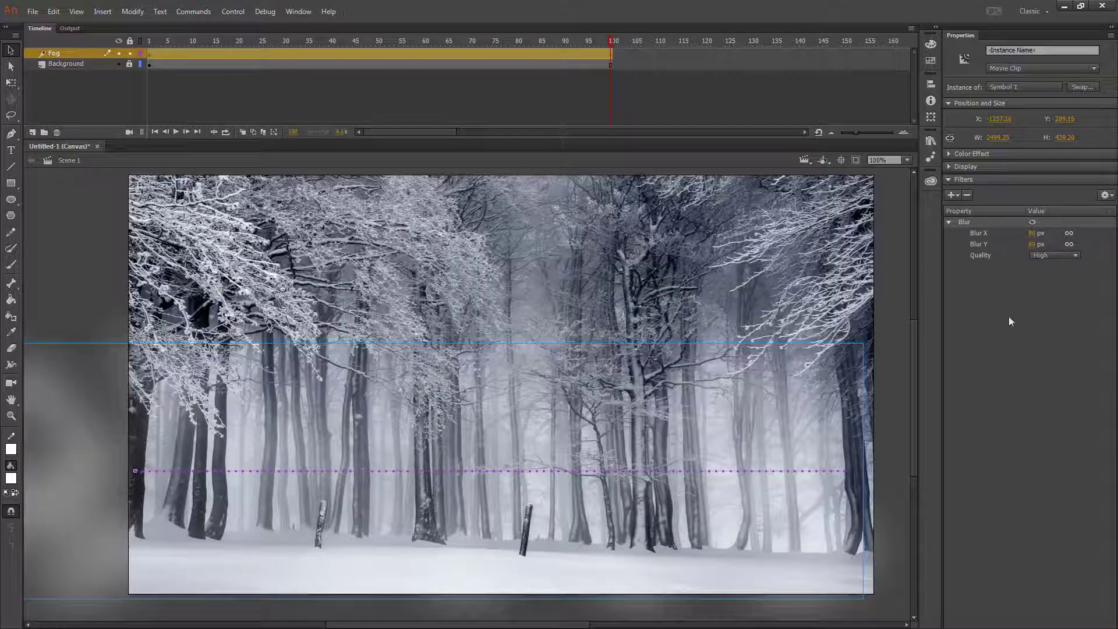
# Save the document as Fog in the Web Design > Animate folder, as an Animate Document
pyautogui.click(65, 189)
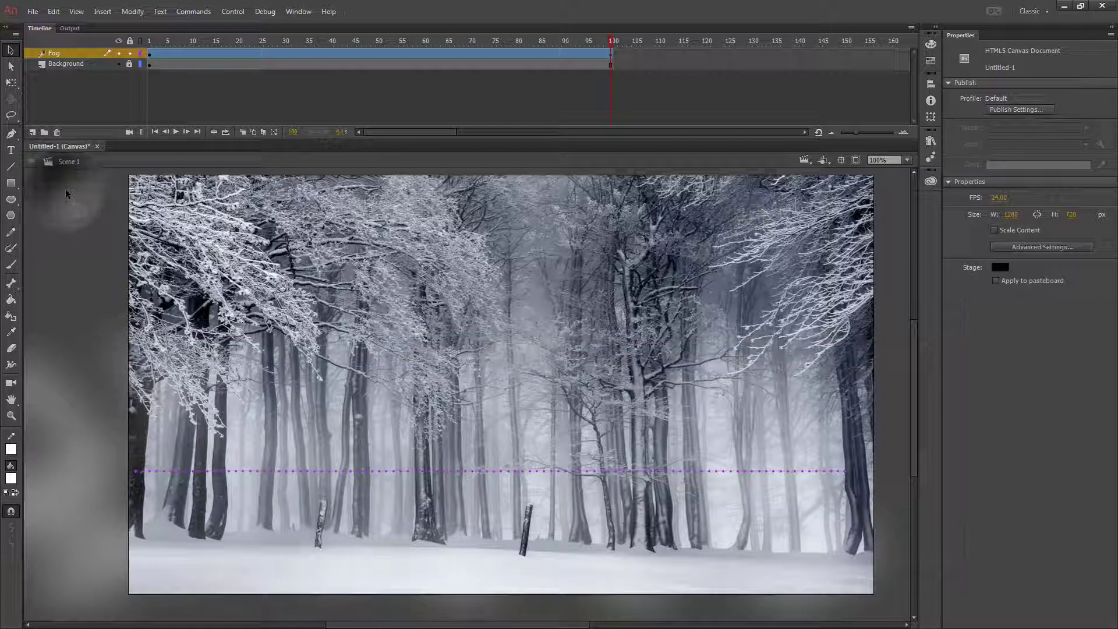
pyautogui.click(32, 11)
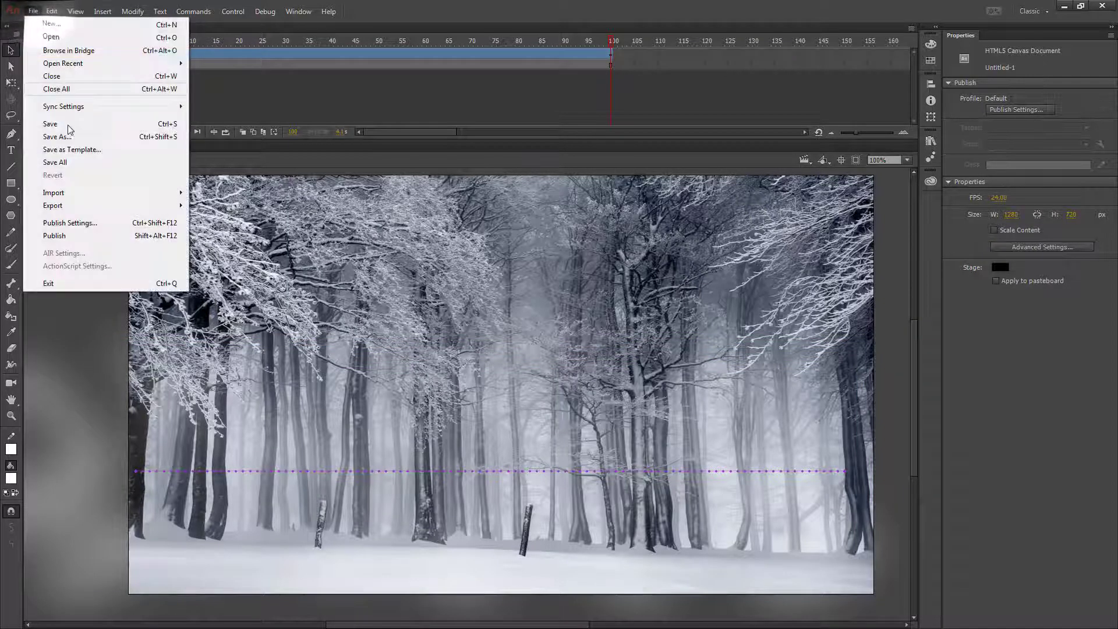
pyautogui.click(74, 143)
pyautogui.write('Fog')
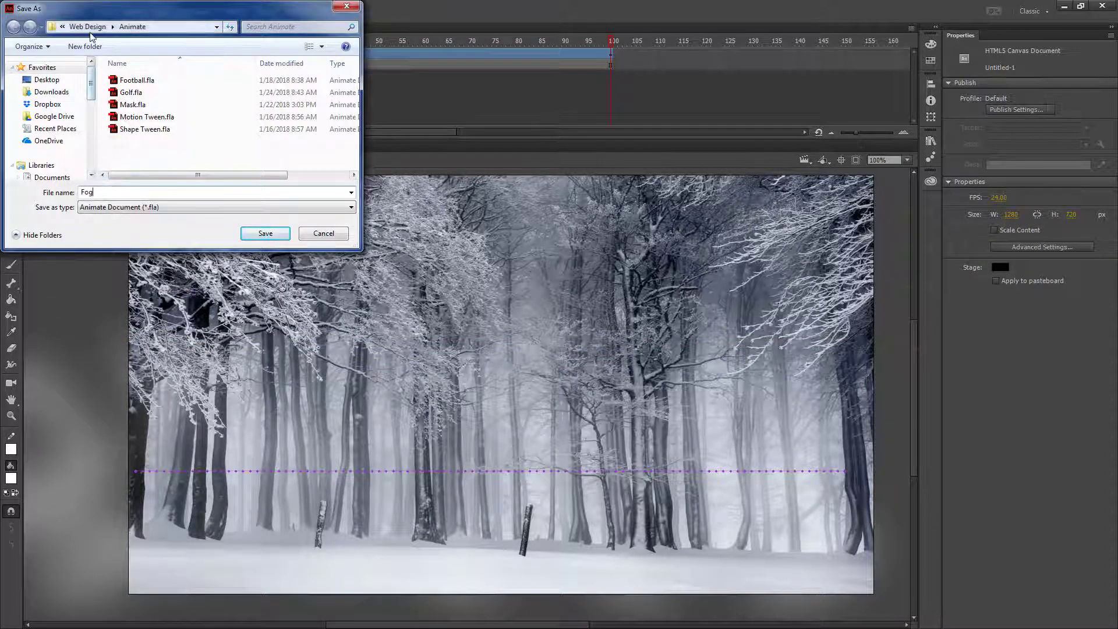
pyautogui.click(263, 233)
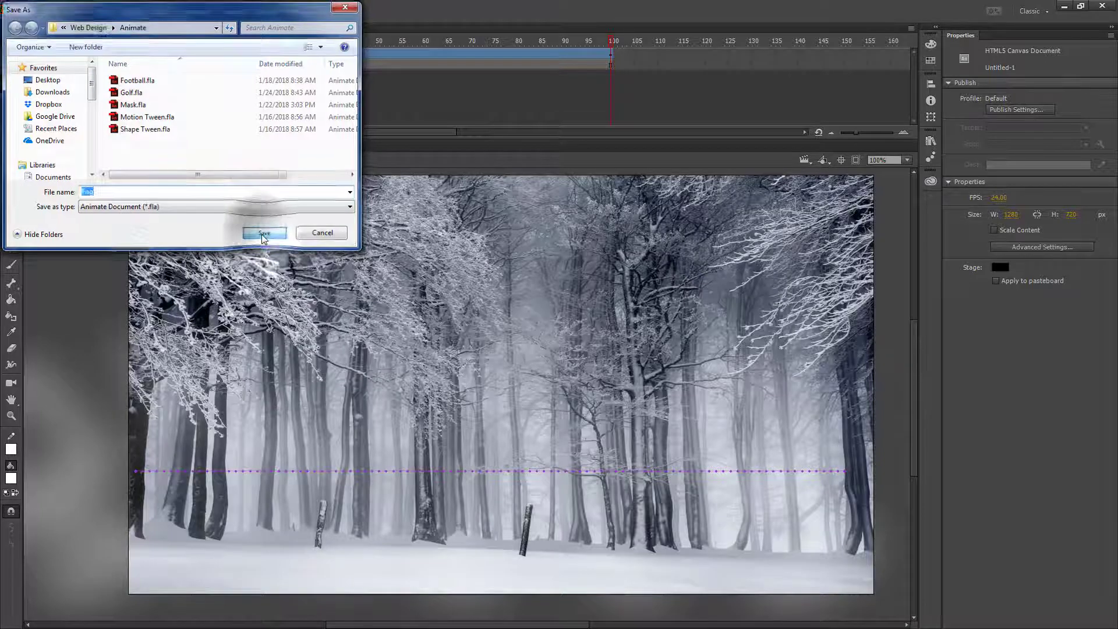
# Set the publish destination to Fog.js in the Website > Animate folder, publish the animation and save the document
pyautogui.click(33, 12)
pyautogui.click(81, 240)
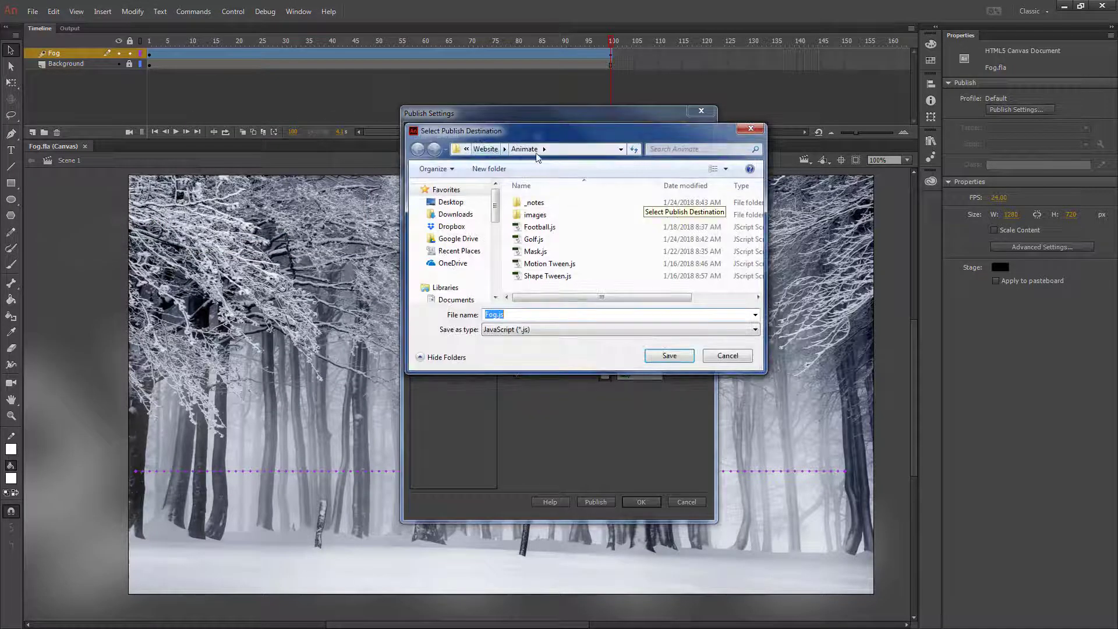
pyautogui.click(670, 356)
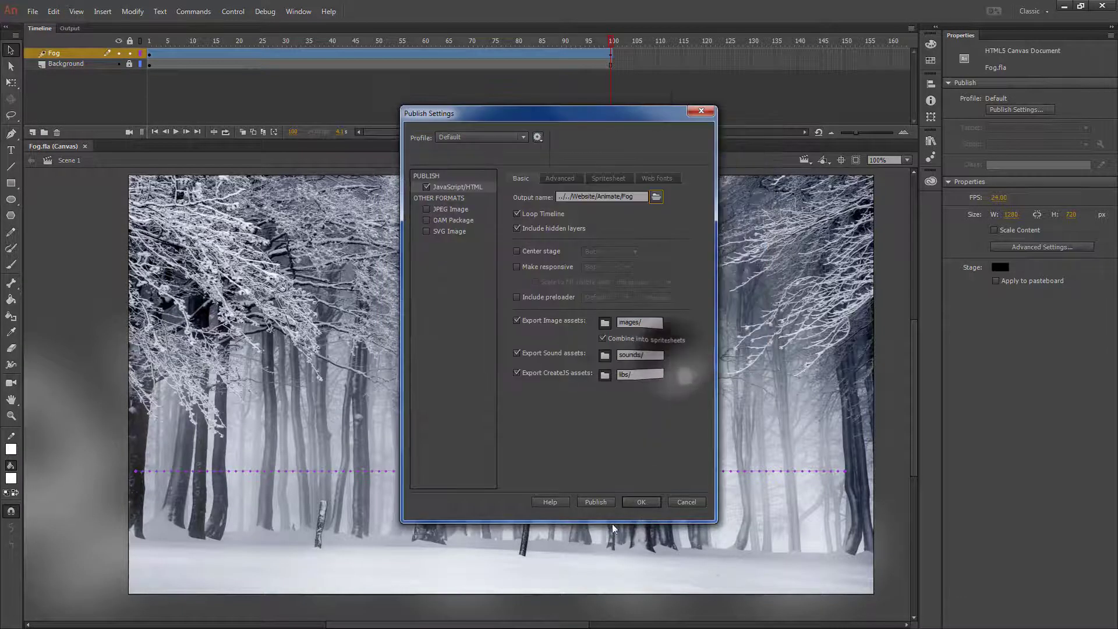
pyautogui.click(593, 502)
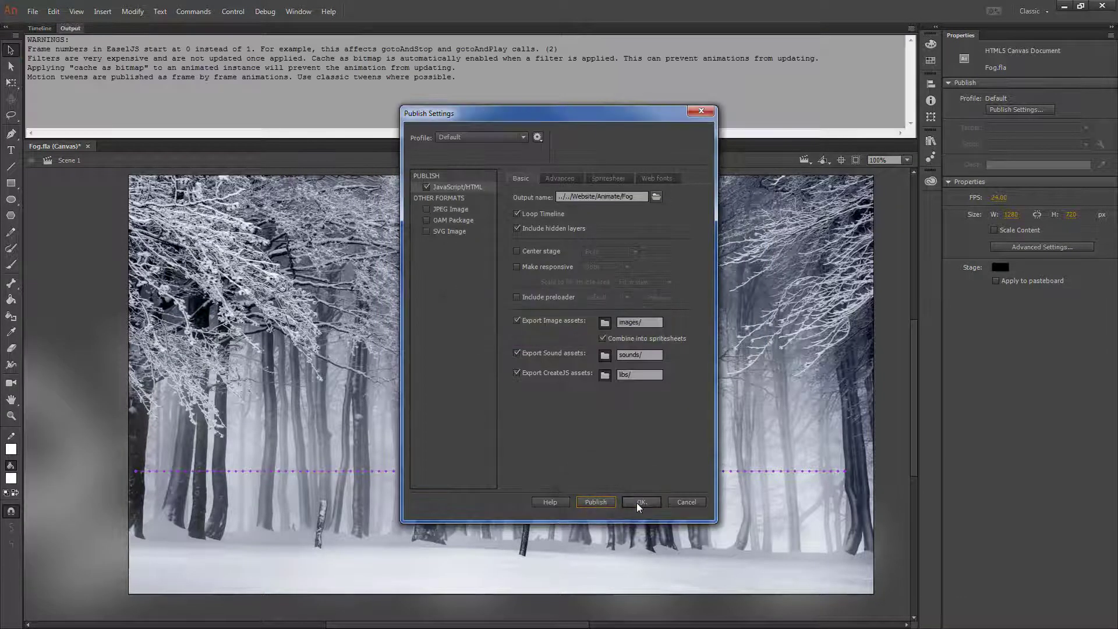
pyautogui.click(639, 502)
pyautogui.click(38, 5)
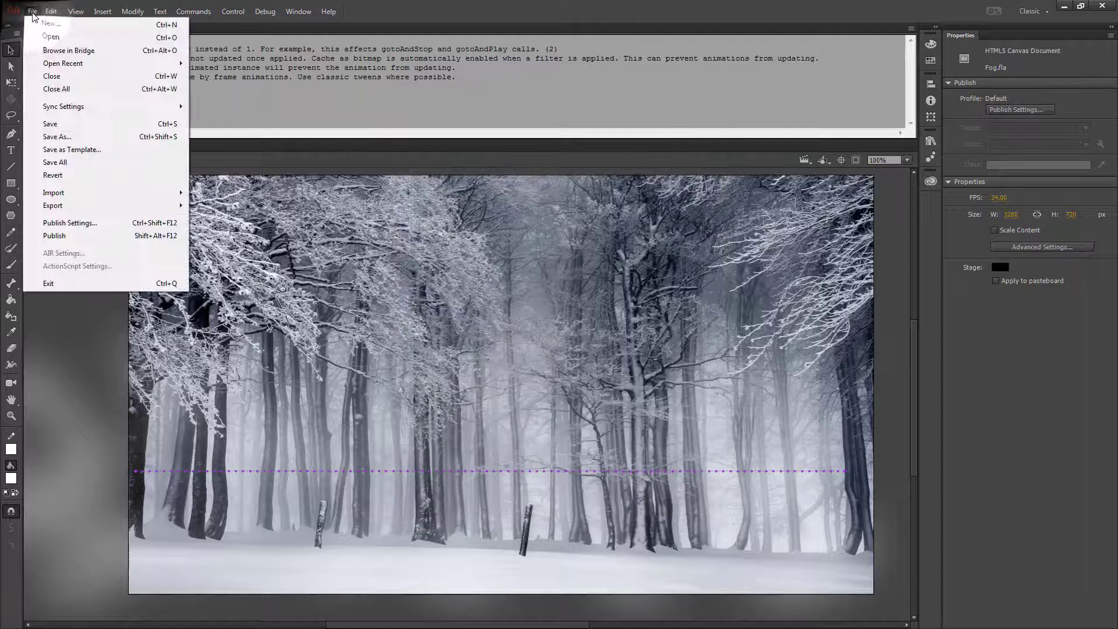
pyautogui.click(77, 123)
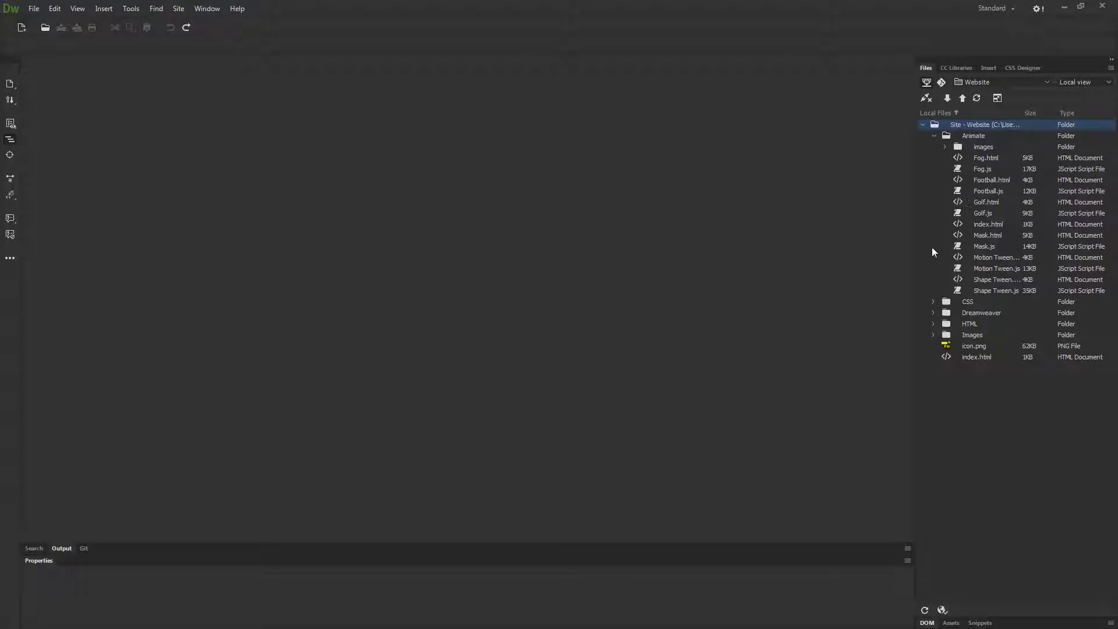
# Switch to Dreamweaver, open index.html in the Animate folder, add a Fog link to Fog.html below Golf and save the page
pyautogui.moveTo(973, 135); pyautogui.dragTo(982, 158)
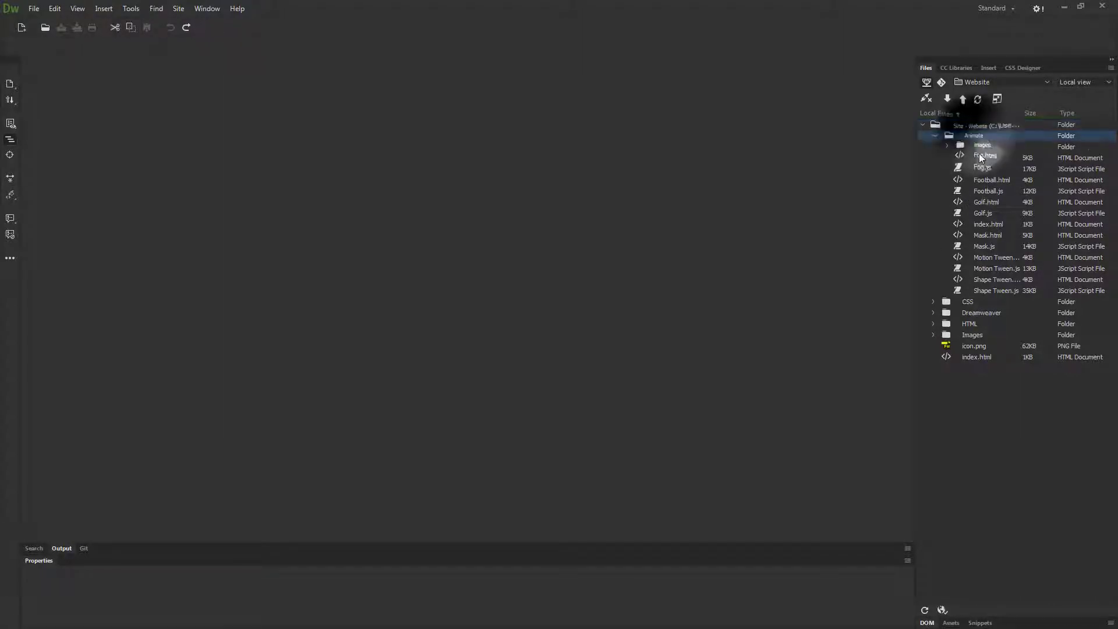
pyautogui.doubleClick(988, 224)
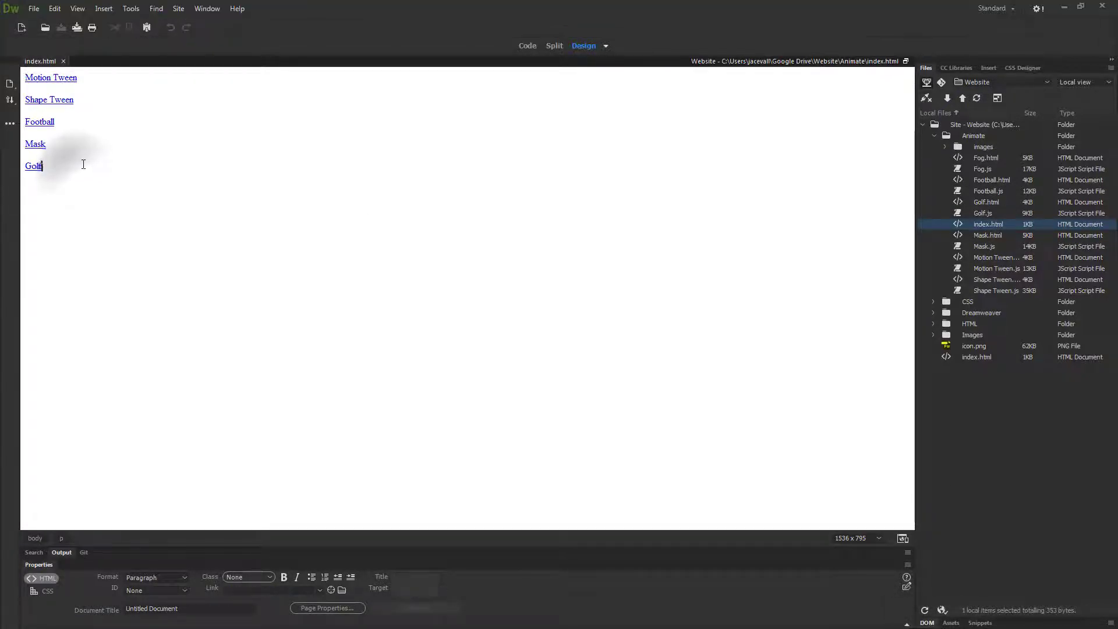
pyautogui.click(50, 178)
pyautogui.press('Return')
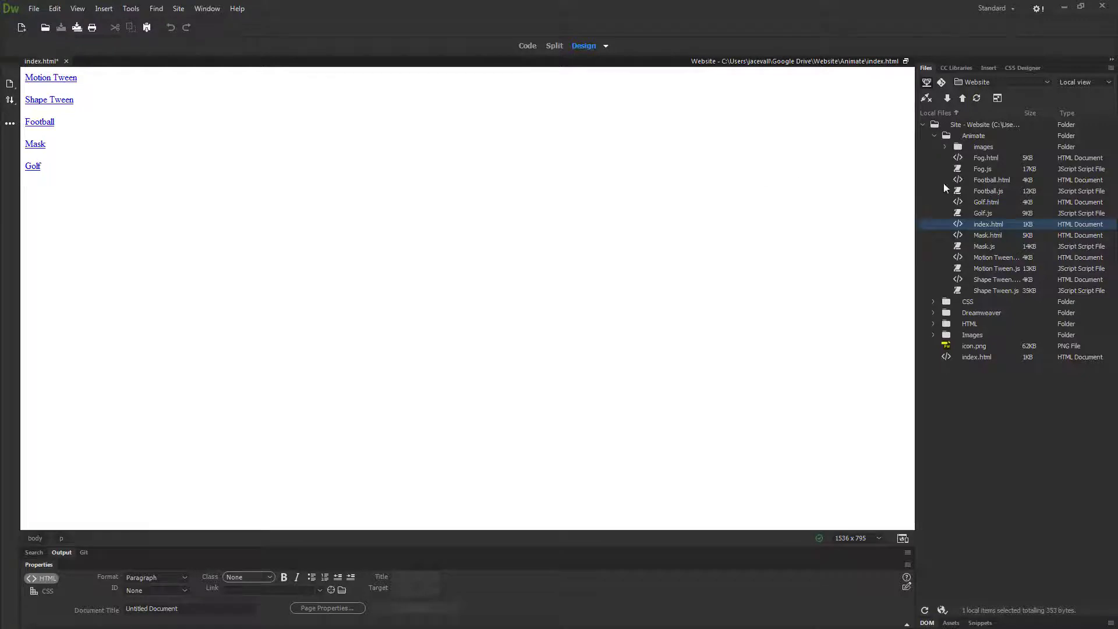
pyautogui.moveTo(977, 160); pyautogui.dragTo(162, 197)
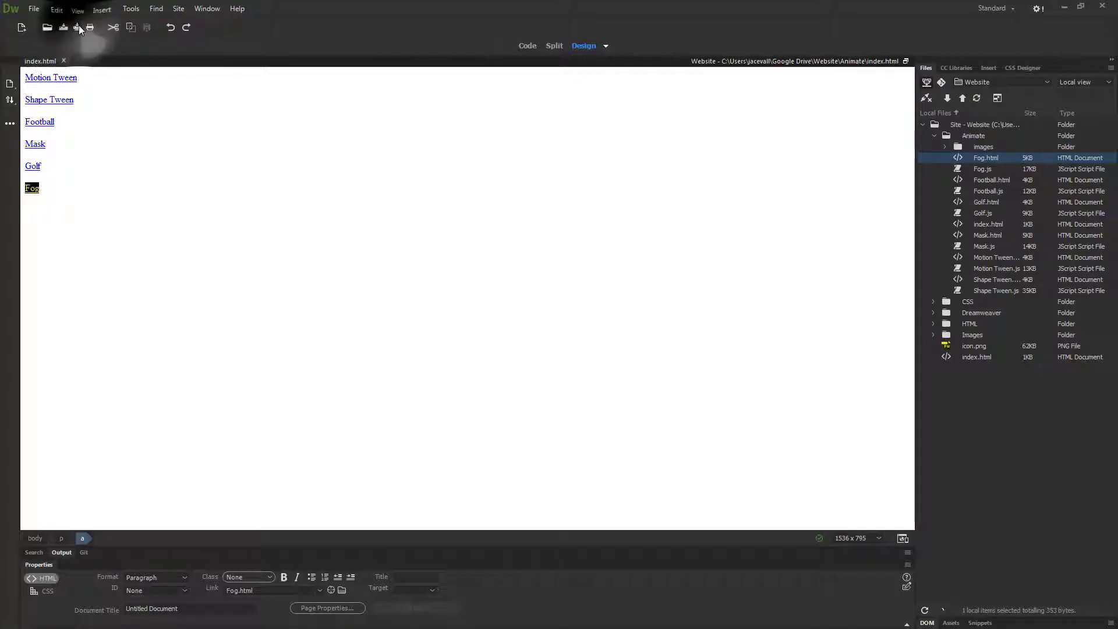
# Upload the Animate folder to the server and open its Fog page in the browser to view the published animation
pyautogui.click(973, 136)
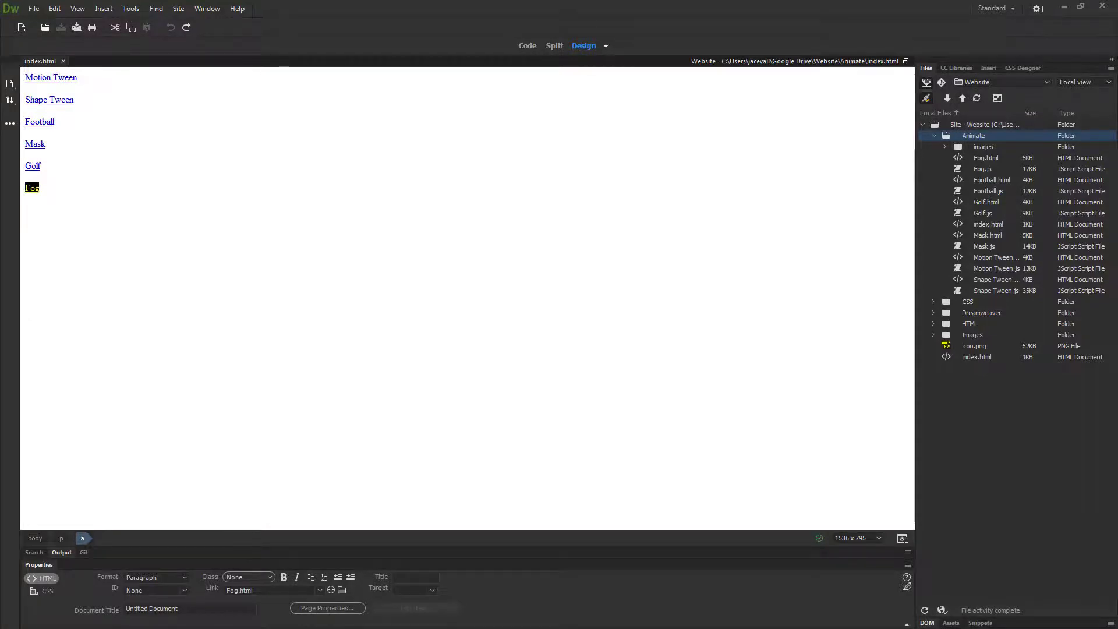
pyautogui.press('F12')
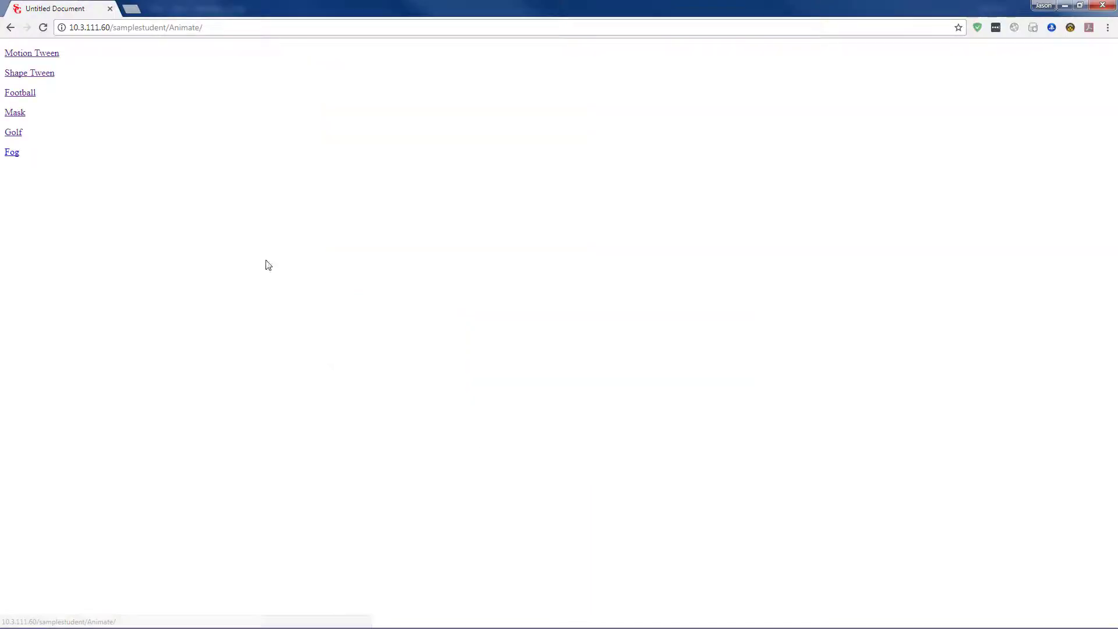
pyautogui.click(12, 152)
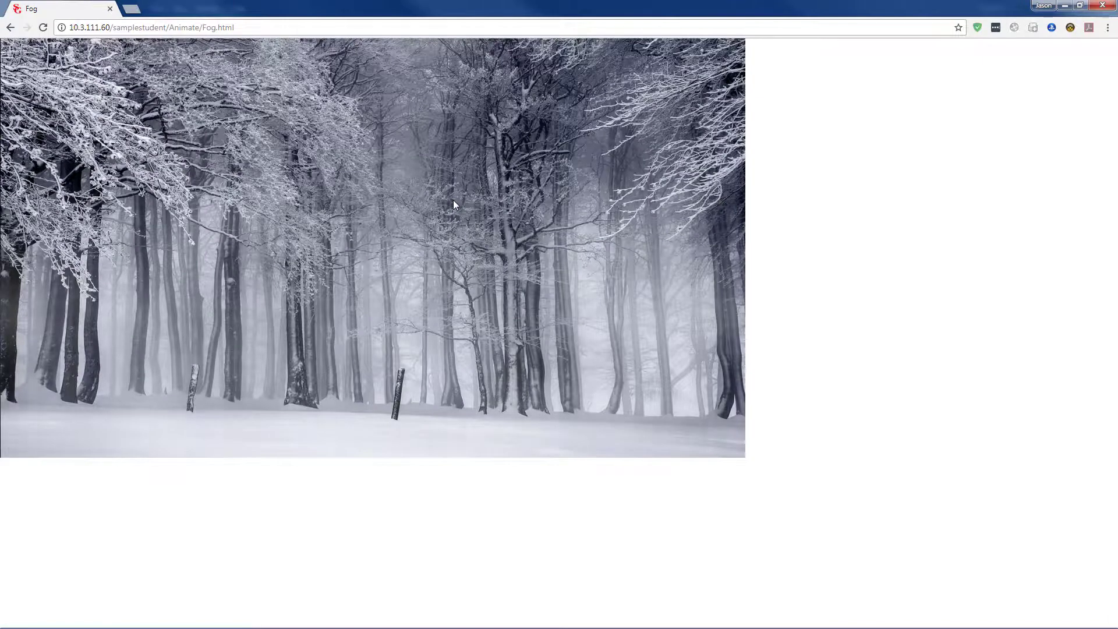